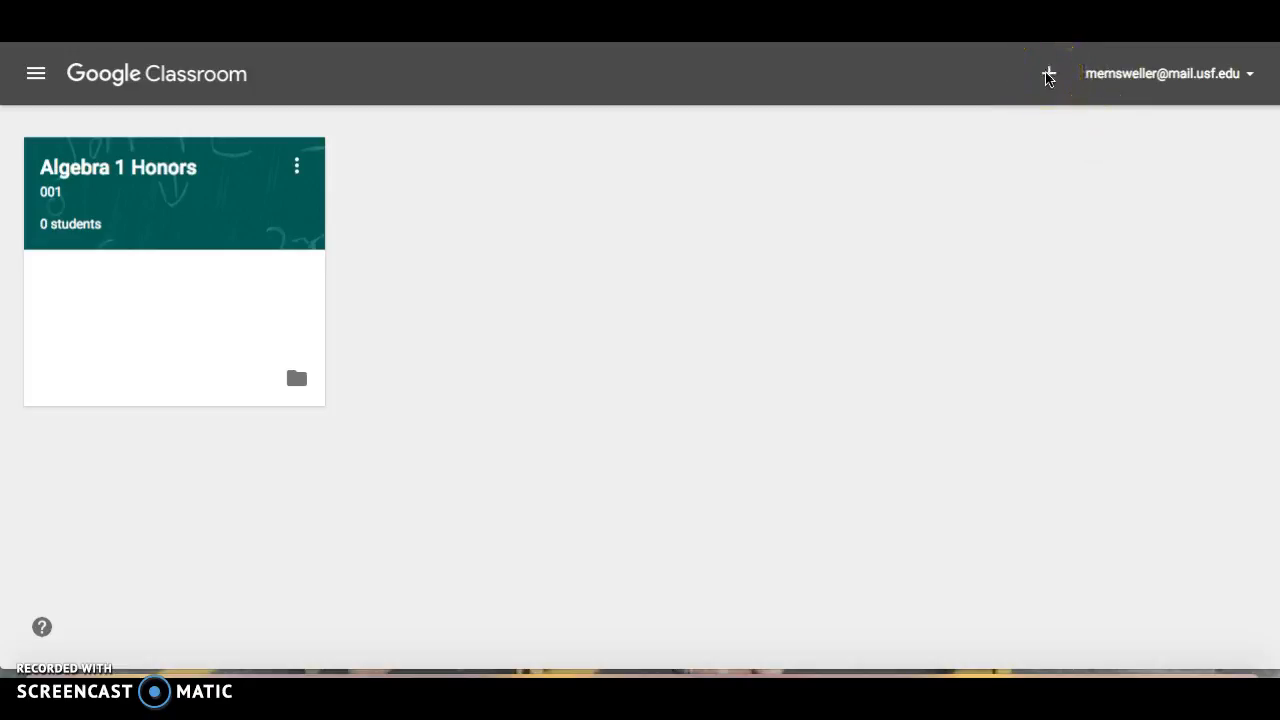
# - Start creating a new class and name it "5th grade math"
pyautogui.click(1048, 76)
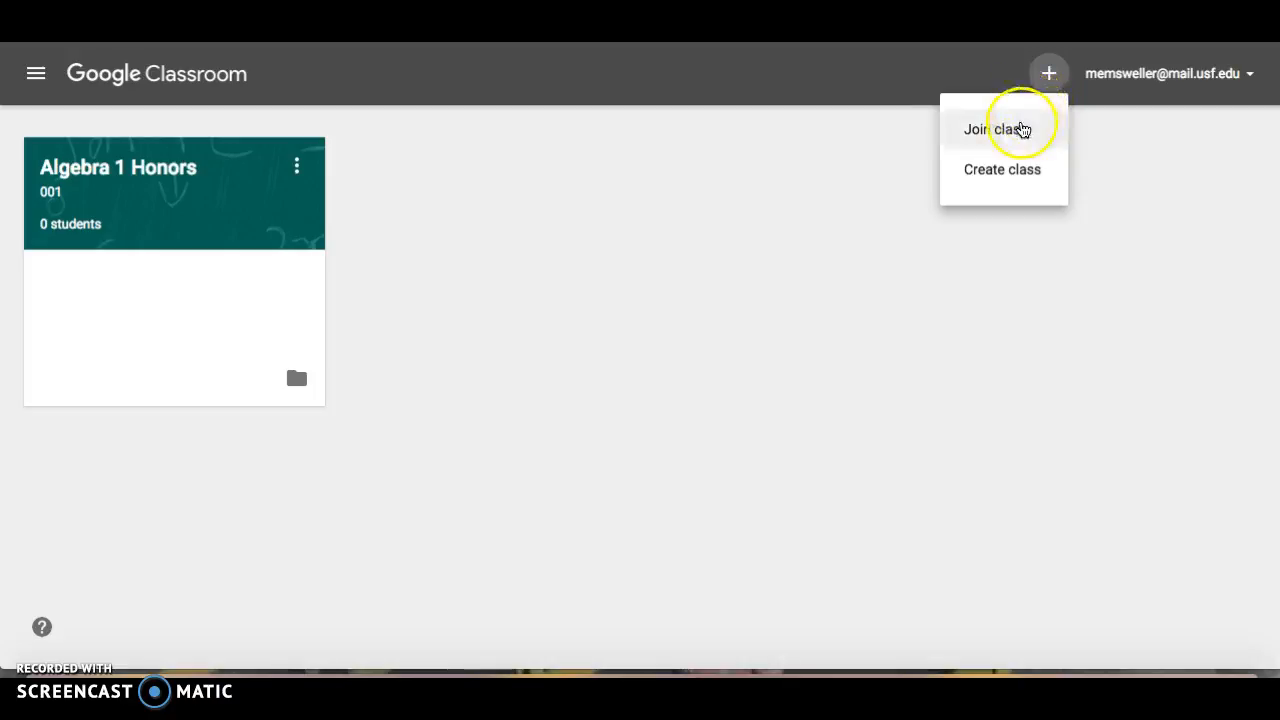
pyautogui.click(1016, 167)
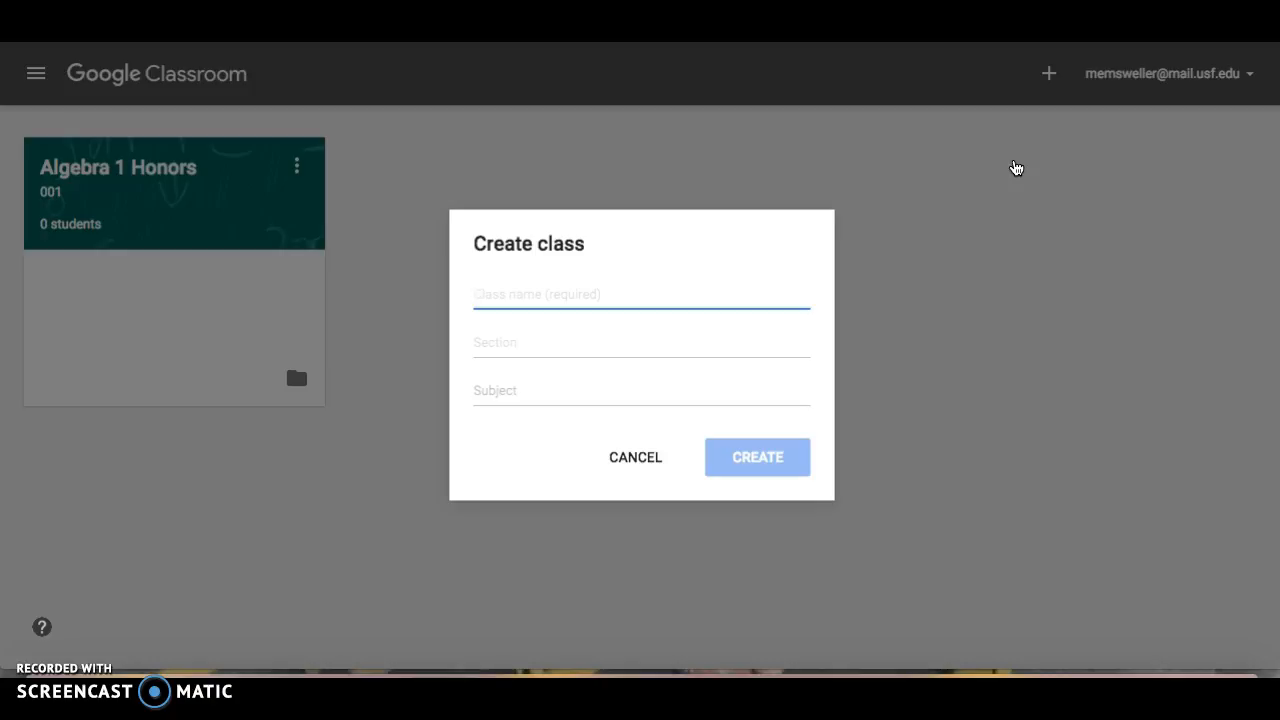
pyautogui.write('5th gradre')
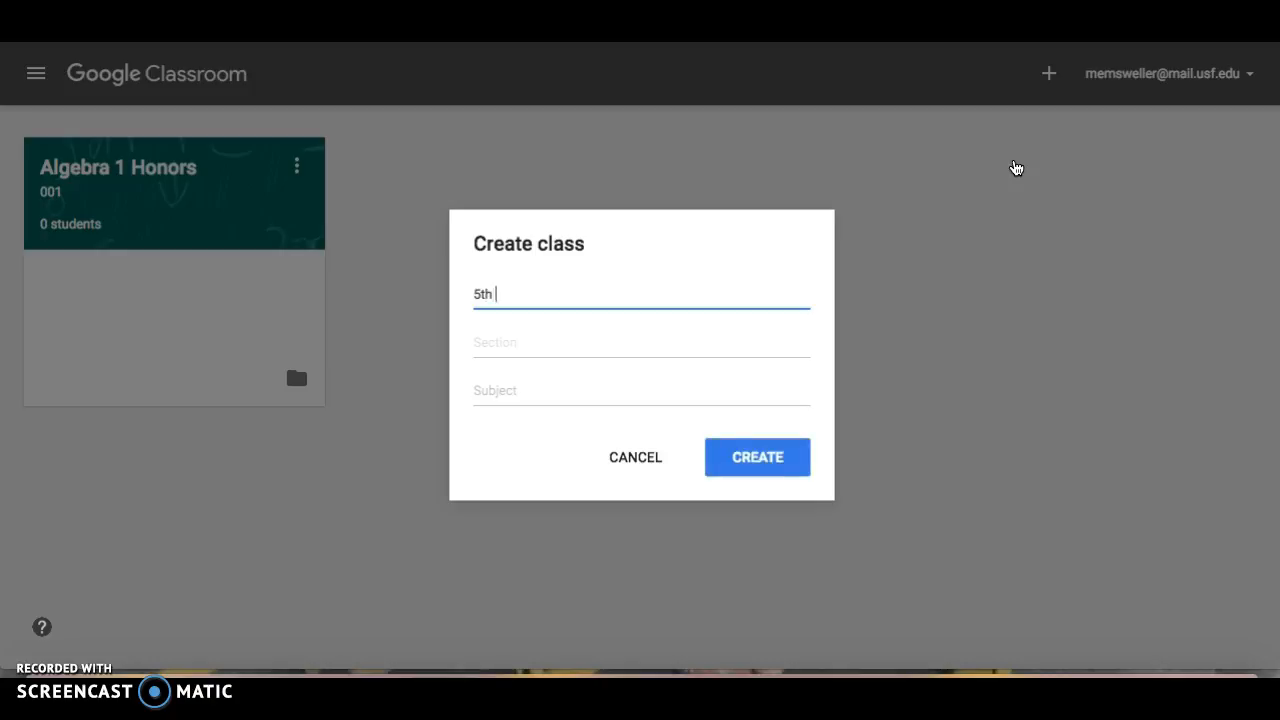
pyautogui.press('BackSpace')
pyautogui.press('BackSpace')
pyautogui.press('BackSpace')
pyautogui.write('e math')
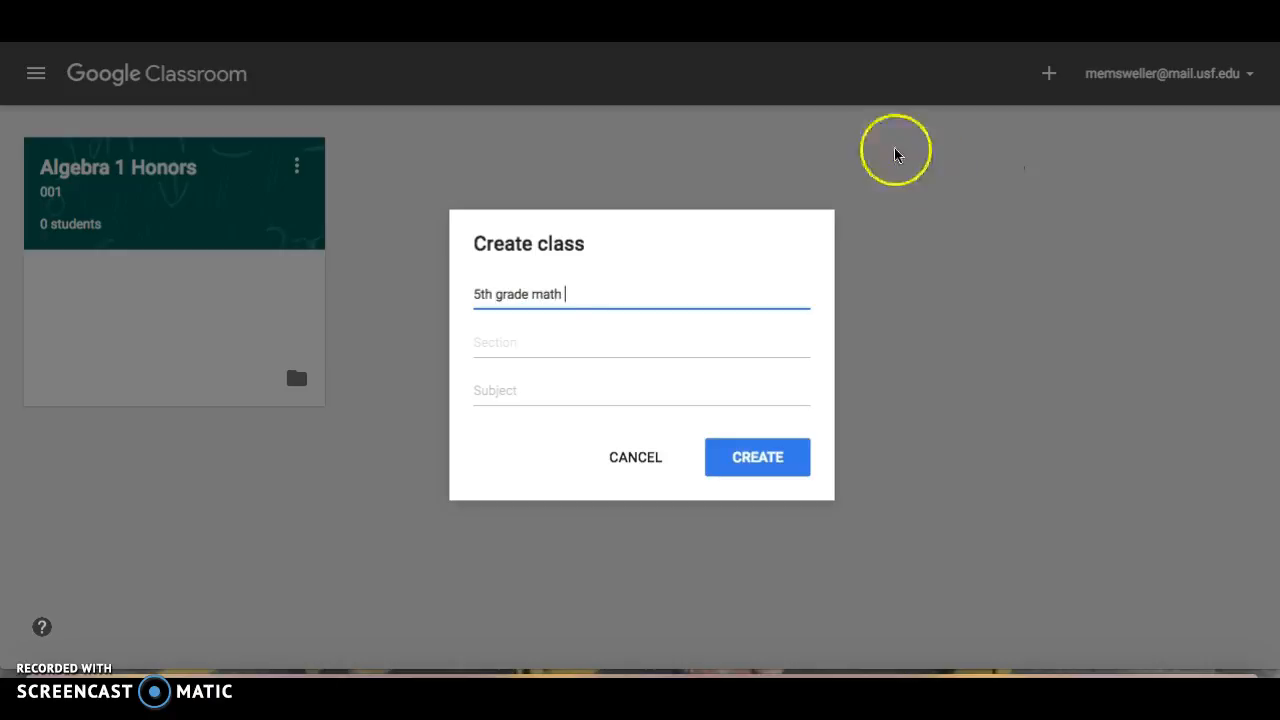
# - Set the class section to 001 and the subject to Foundations in Mathematics, and create the class
pyautogui.click(677, 349)
pyautogui.write('001')
pyautogui.click(615, 393)
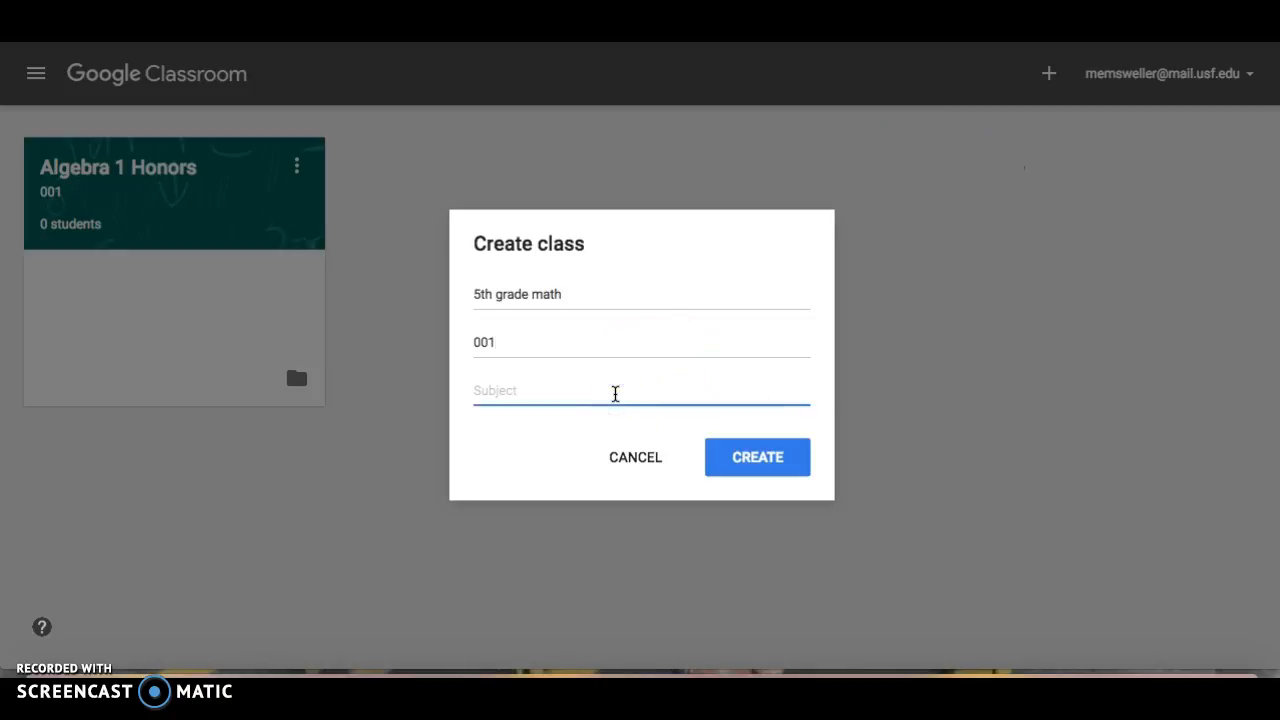
pyautogui.write('ma')
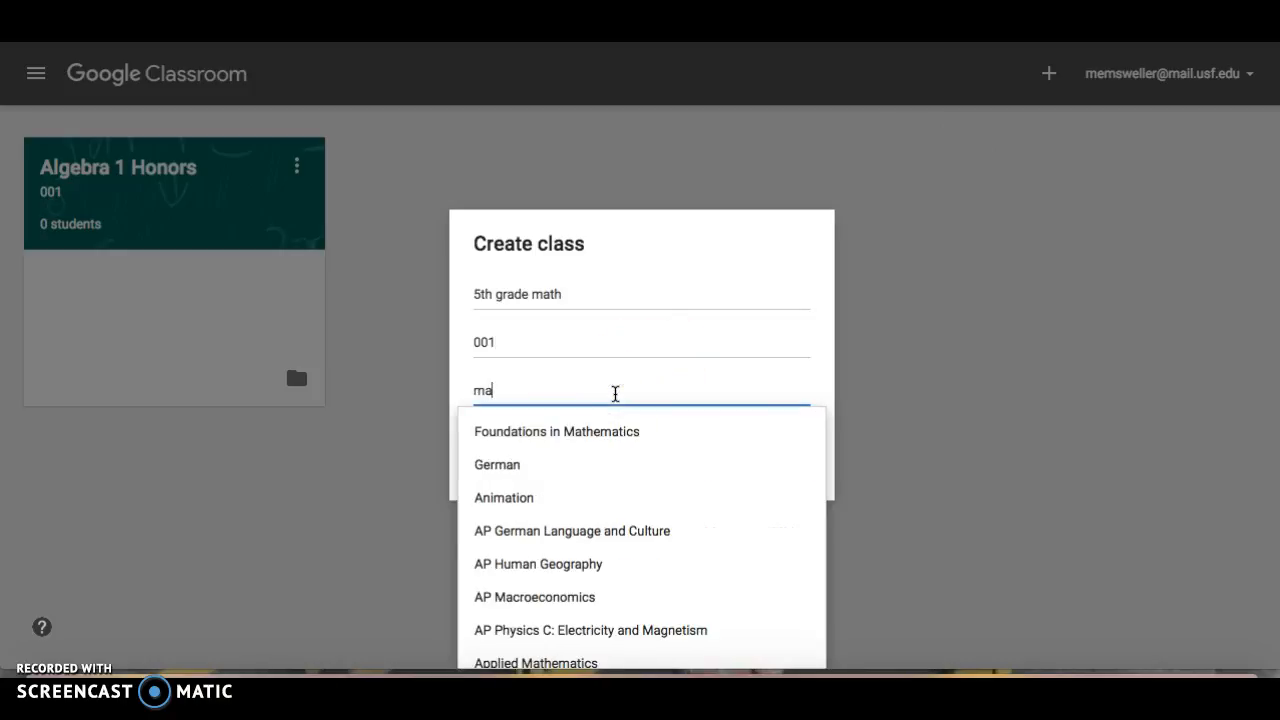
pyautogui.click(575, 450)
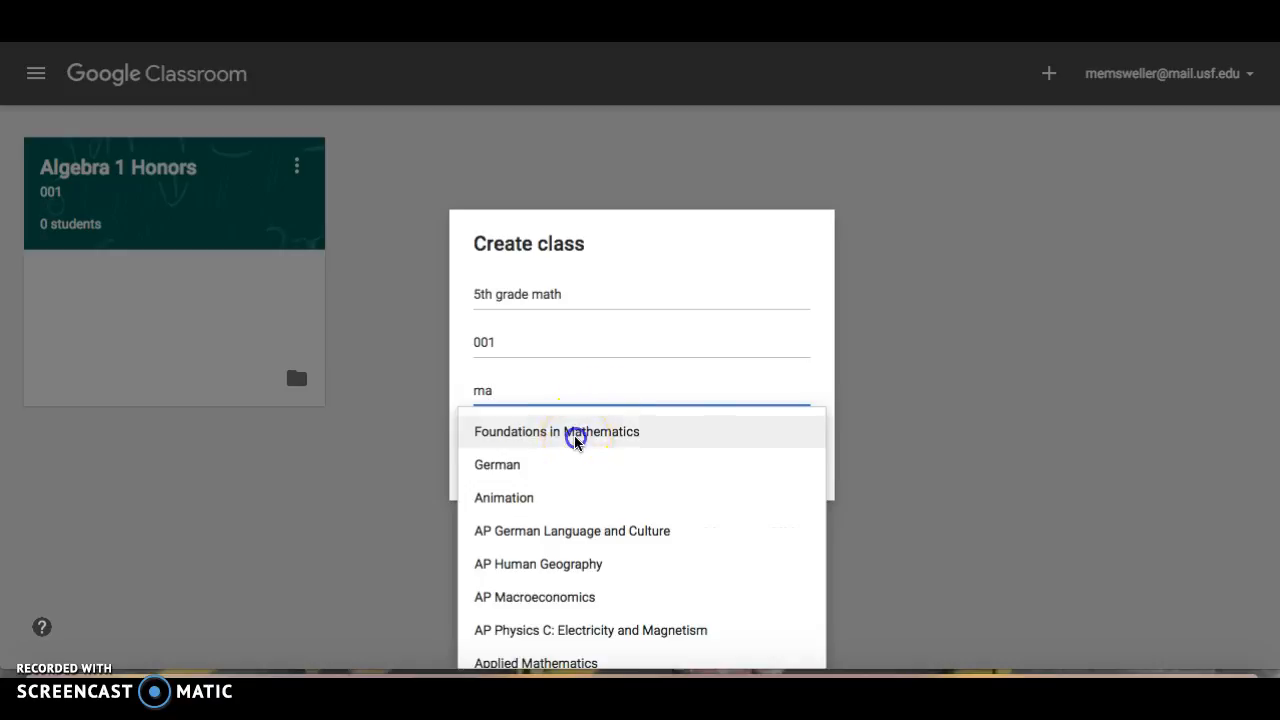
pyautogui.click(574, 437)
pyautogui.click(772, 468)
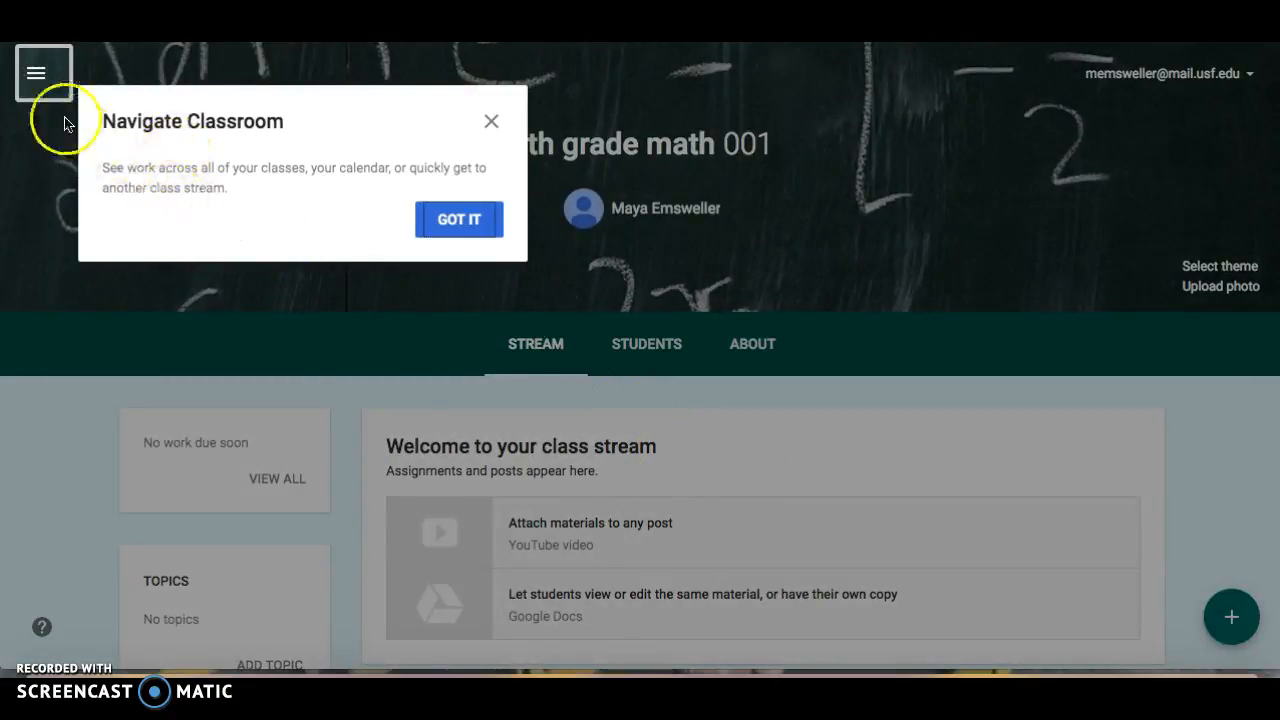
# - Dismiss the navigation tip and return to the overview of all classes
pyautogui.click(38, 76)
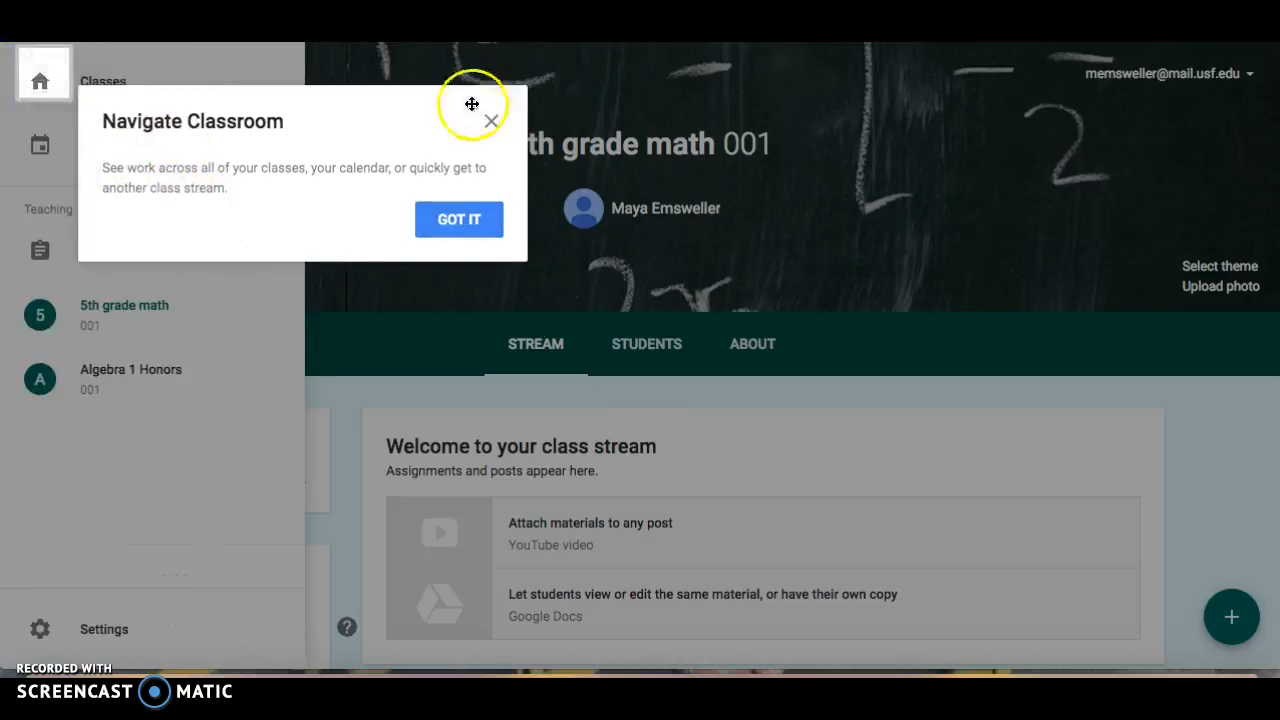
pyautogui.click(457, 221)
pyautogui.click(44, 86)
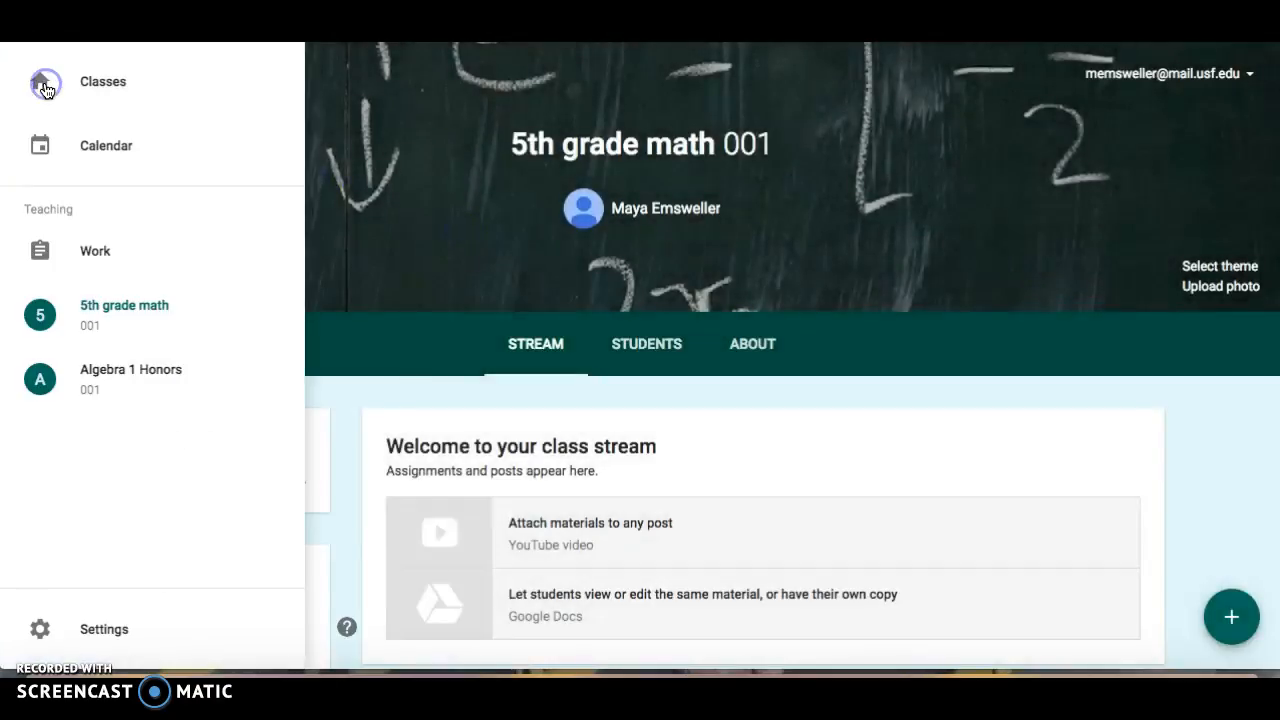
pyautogui.click(71, 72)
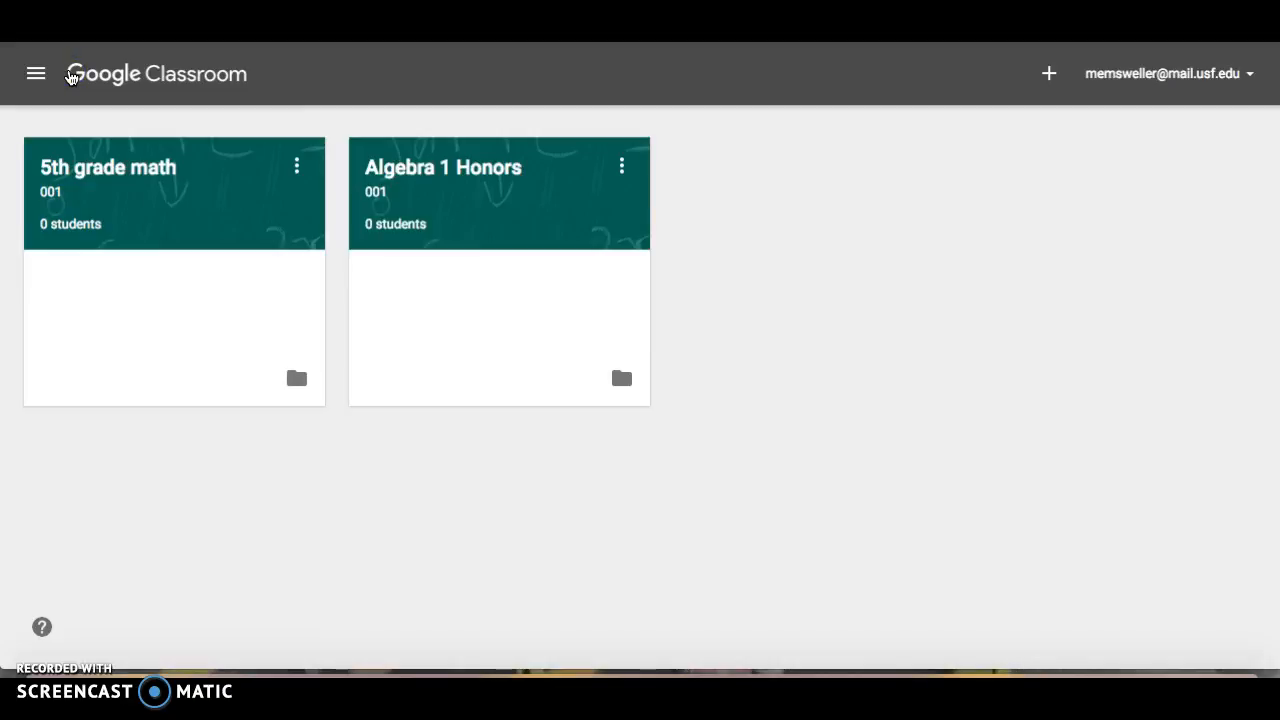
# - View the weekly calendar for all classes
pyautogui.click(35, 73)
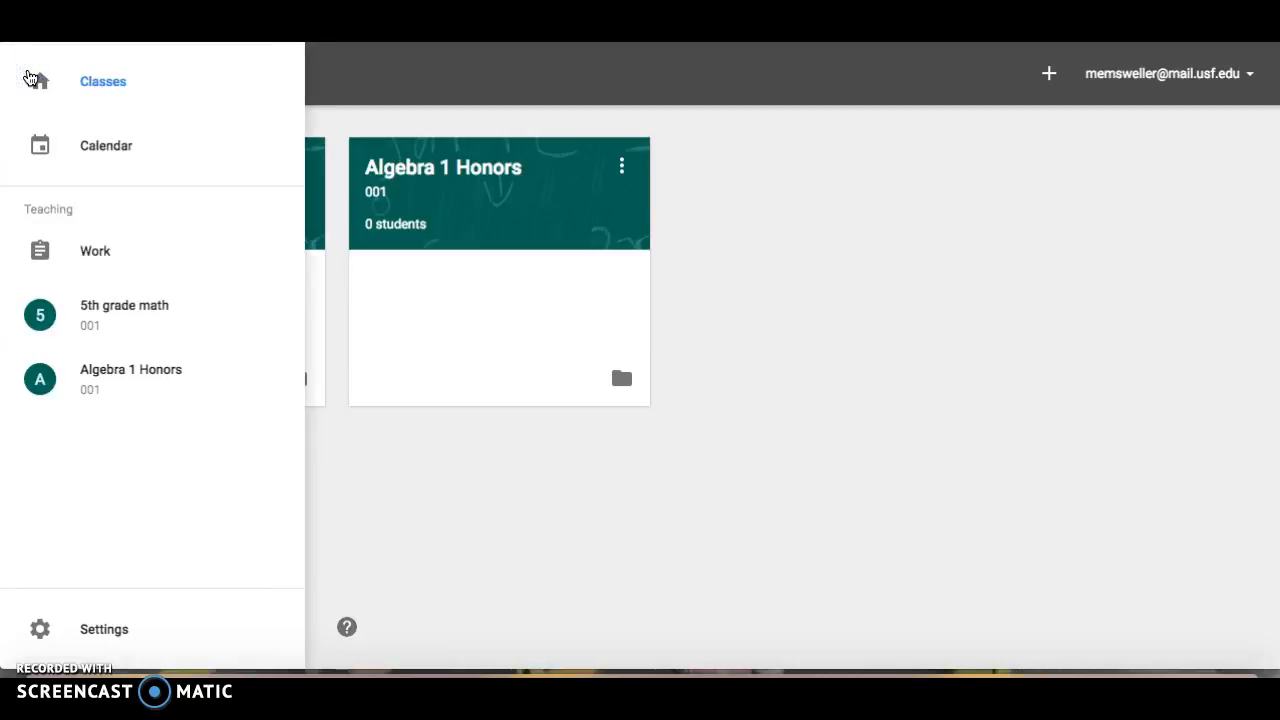
pyautogui.click(40, 150)
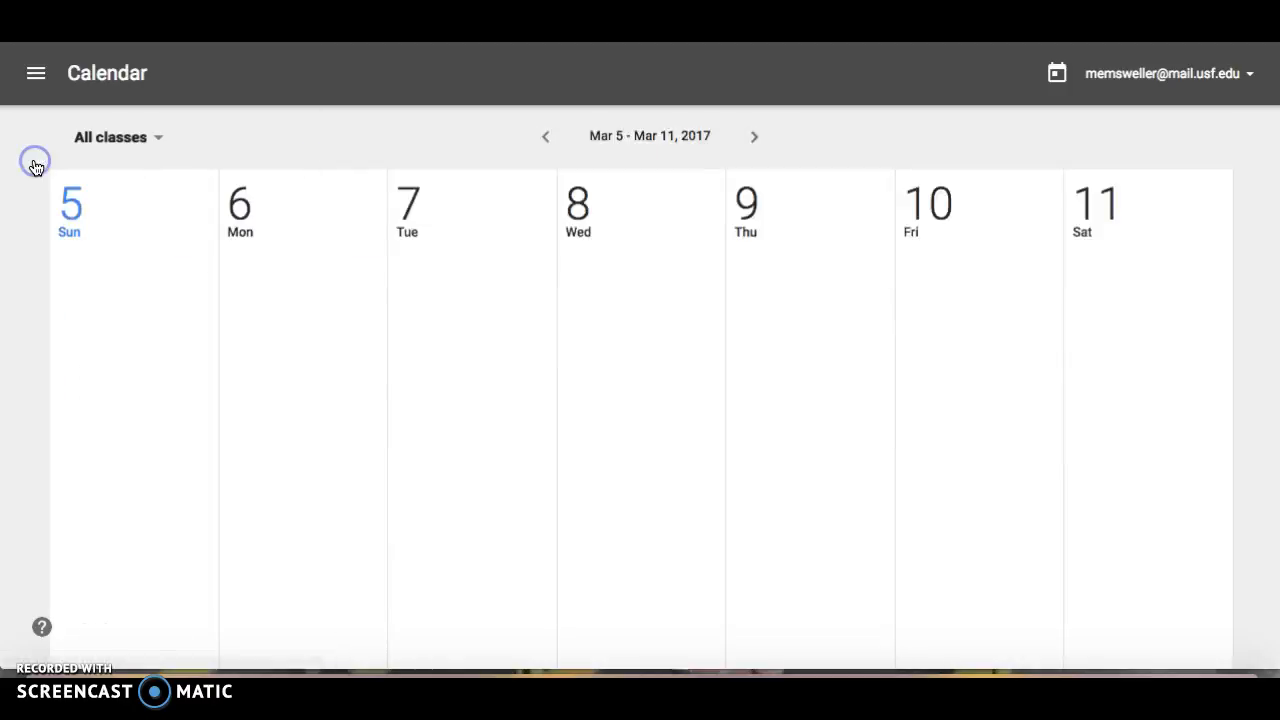
pyautogui.click(72, 228)
# - Start a new assignment in the 5th grade math class and dismiss the tip about posting
pyautogui.click(33, 72)
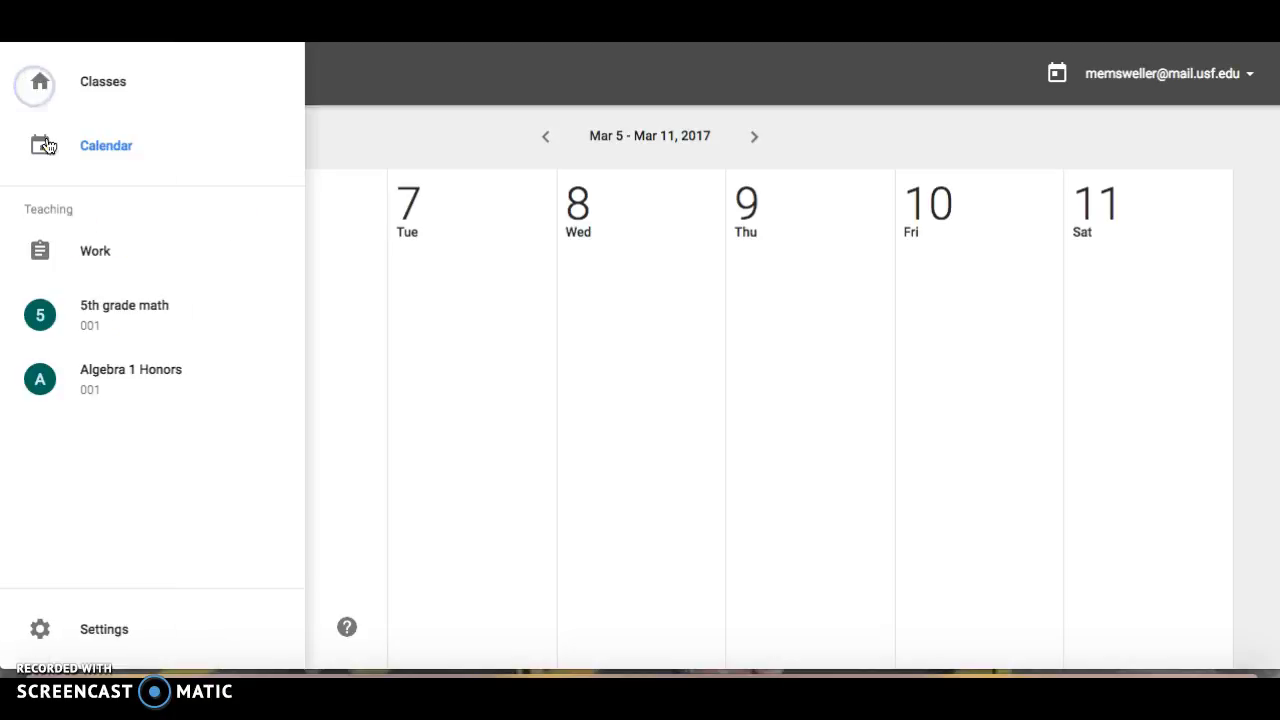
pyautogui.click(86, 308)
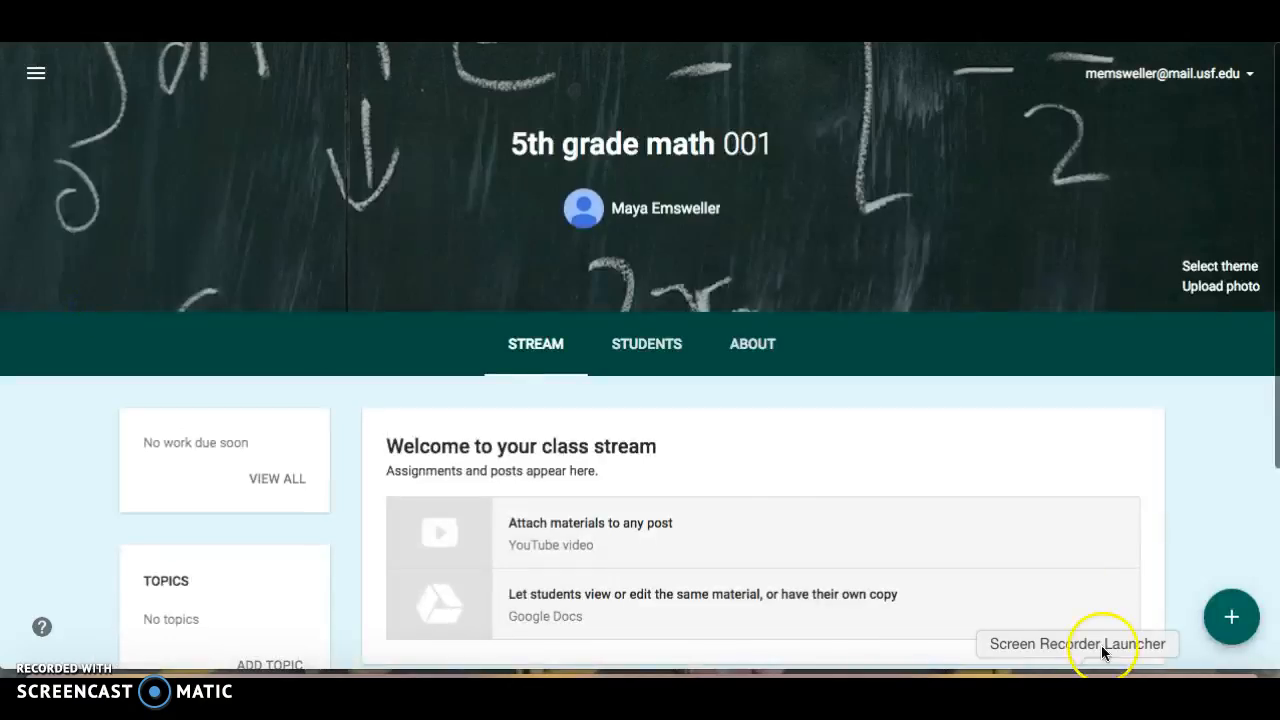
pyautogui.scroll(-3, 1098, 608)
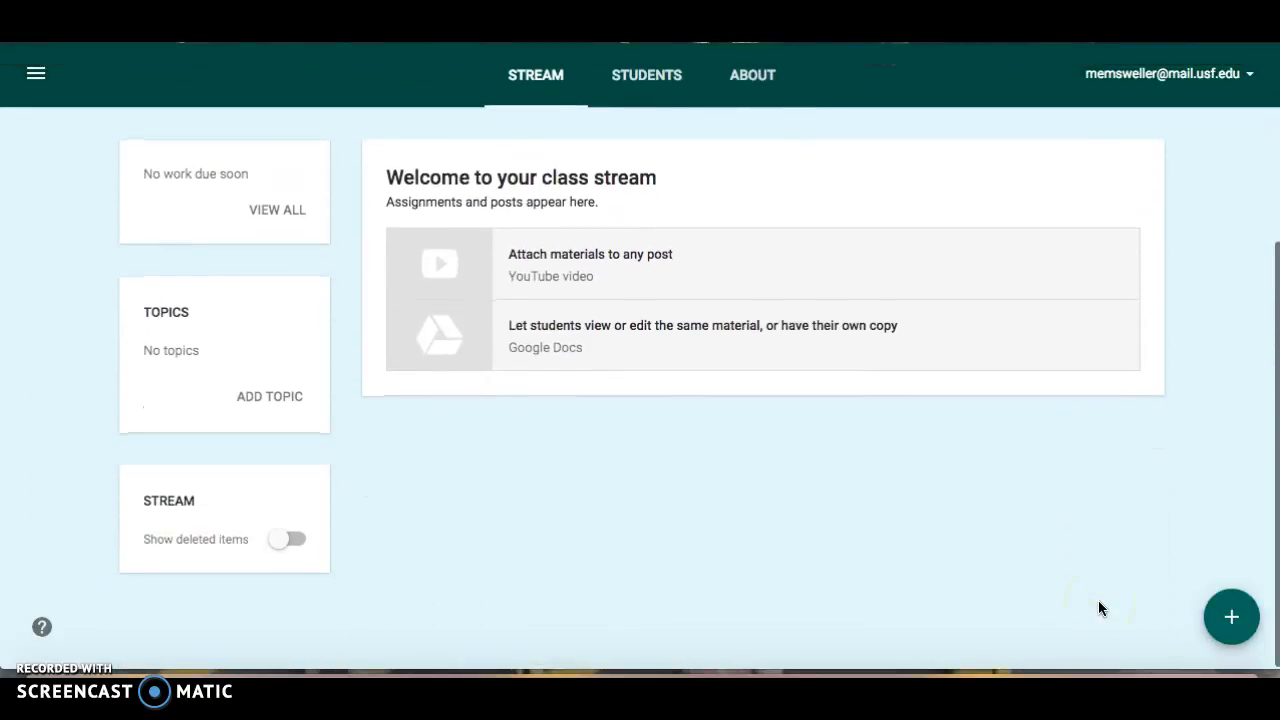
pyautogui.click(1231, 617)
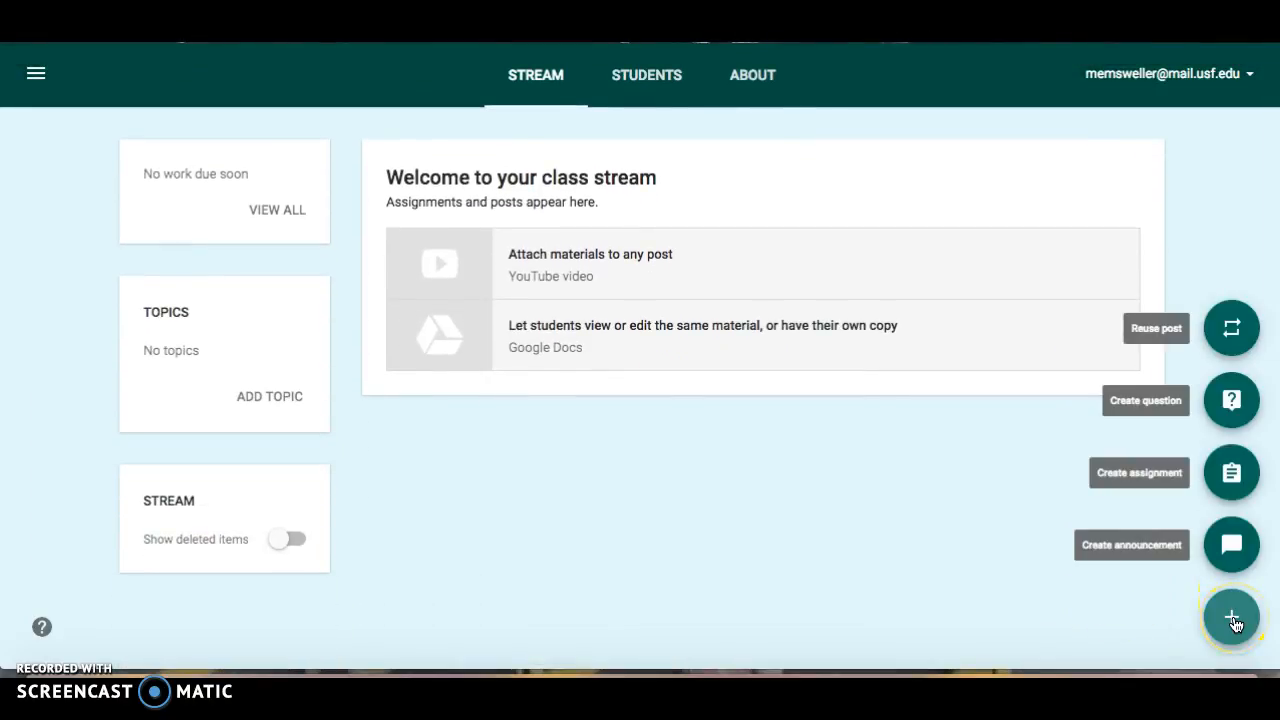
pyautogui.click(1231, 473)
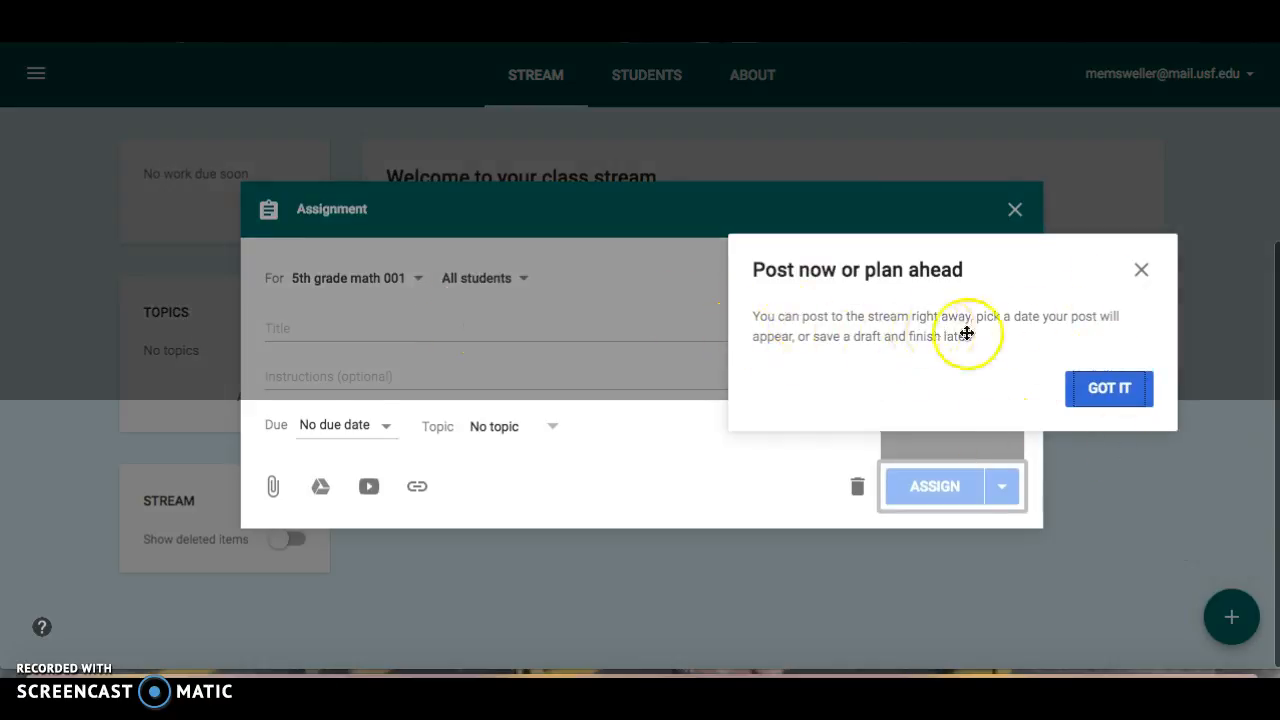
pyautogui.click(1100, 395)
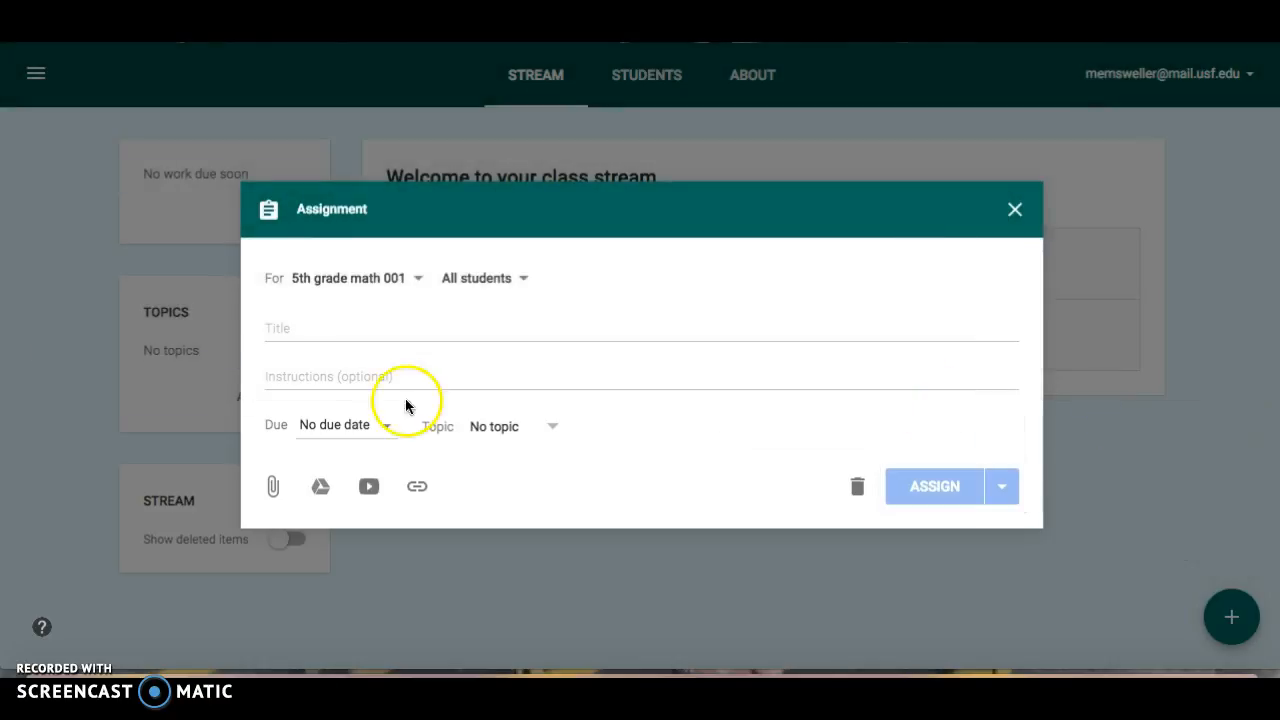
# - Title the assignment "Math worksheet" and set it due Mar 8, 2017 at 11:59 PM
pyautogui.click(350, 325)
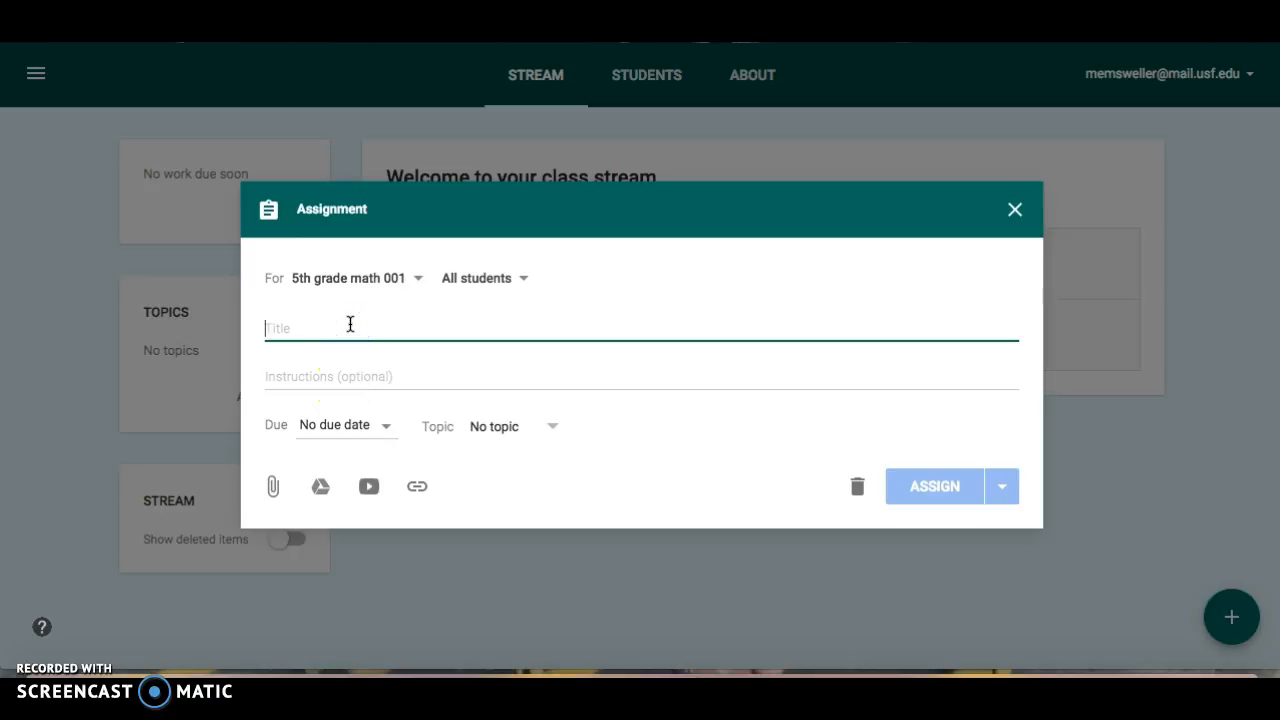
pyautogui.write('Math work')
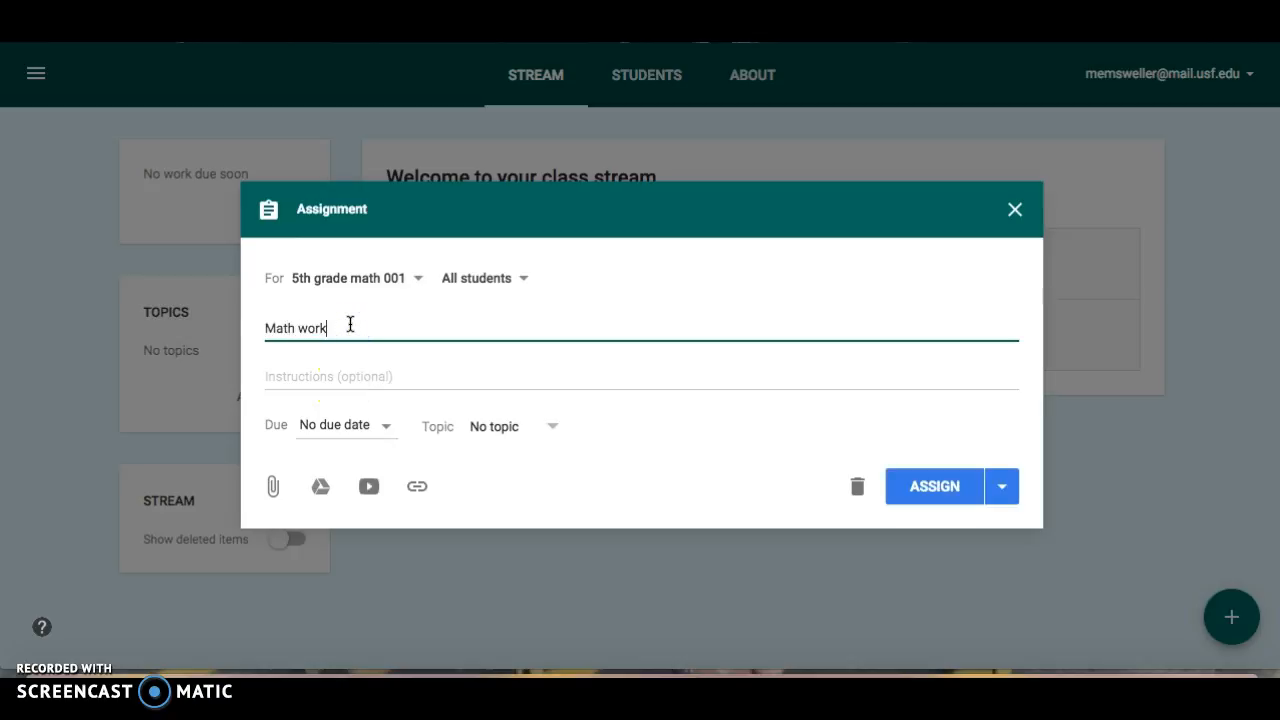
pyautogui.write('sheet')
pyautogui.click(314, 424)
pyautogui.click(344, 502)
pyautogui.click(403, 553)
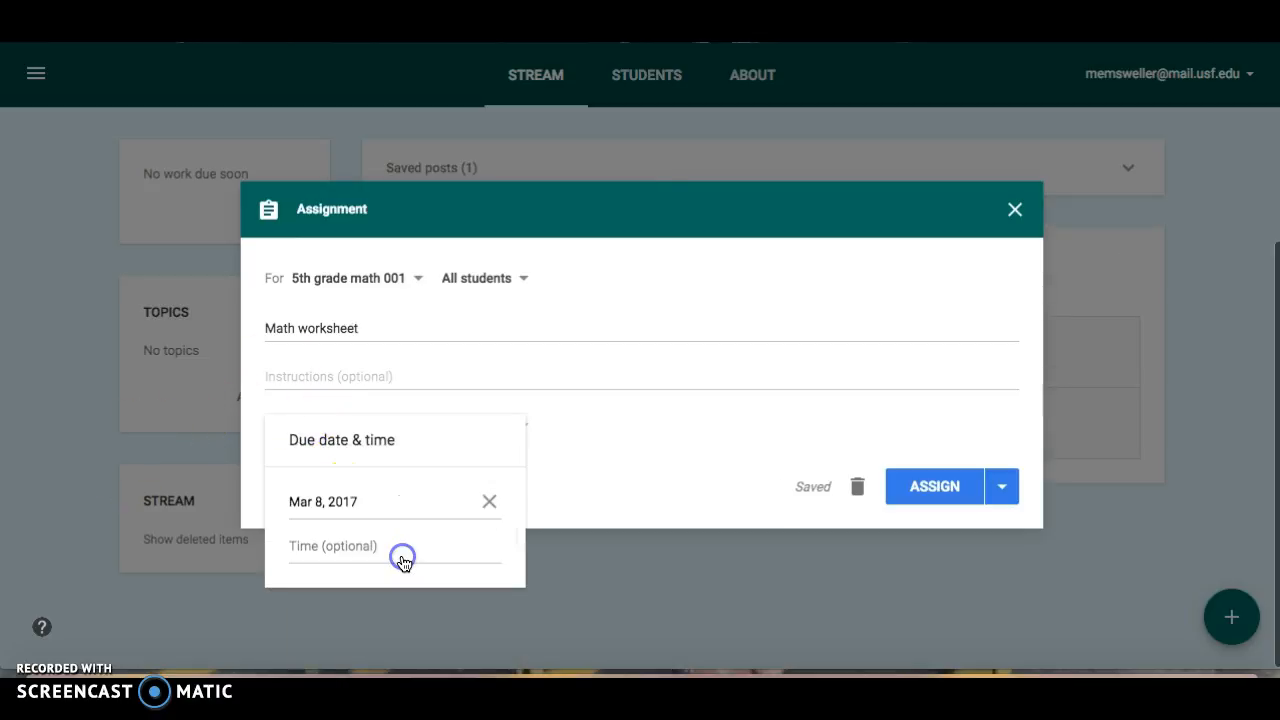
pyautogui.click(437, 555)
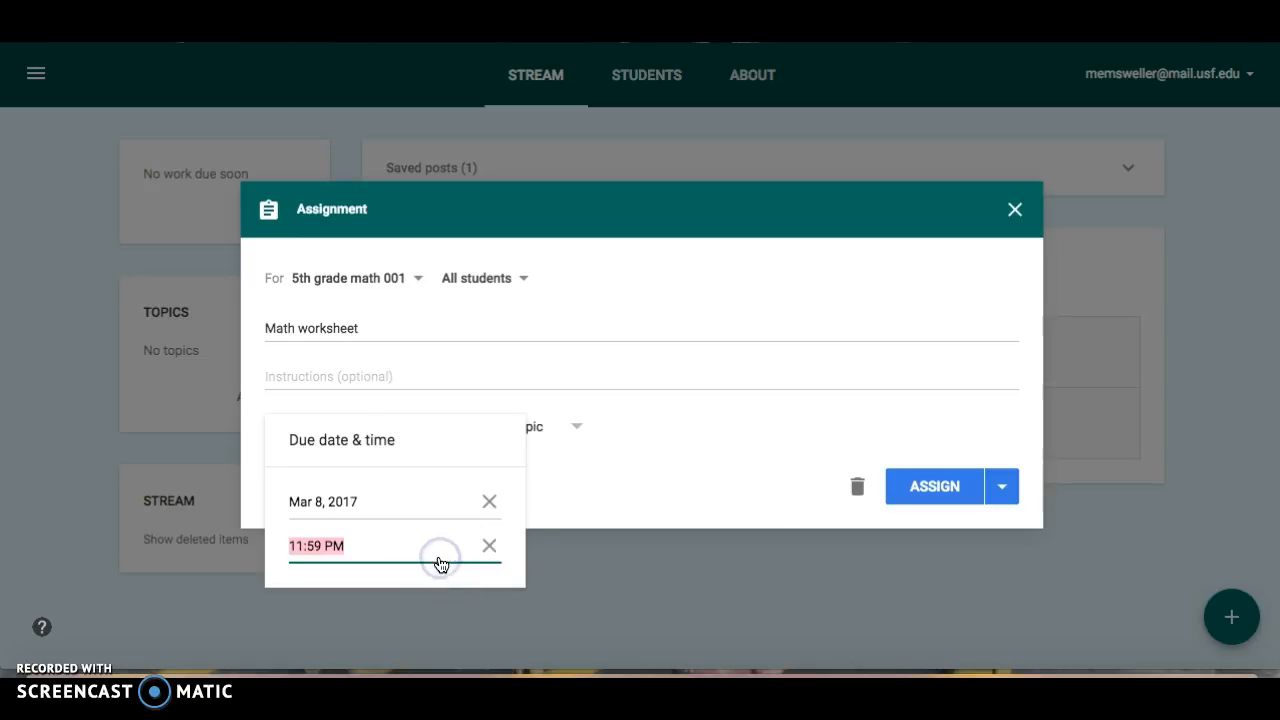
pyautogui.click(568, 498)
# - Keep the assignment at No topic and assign it to all students of the class
pyautogui.click(578, 428)
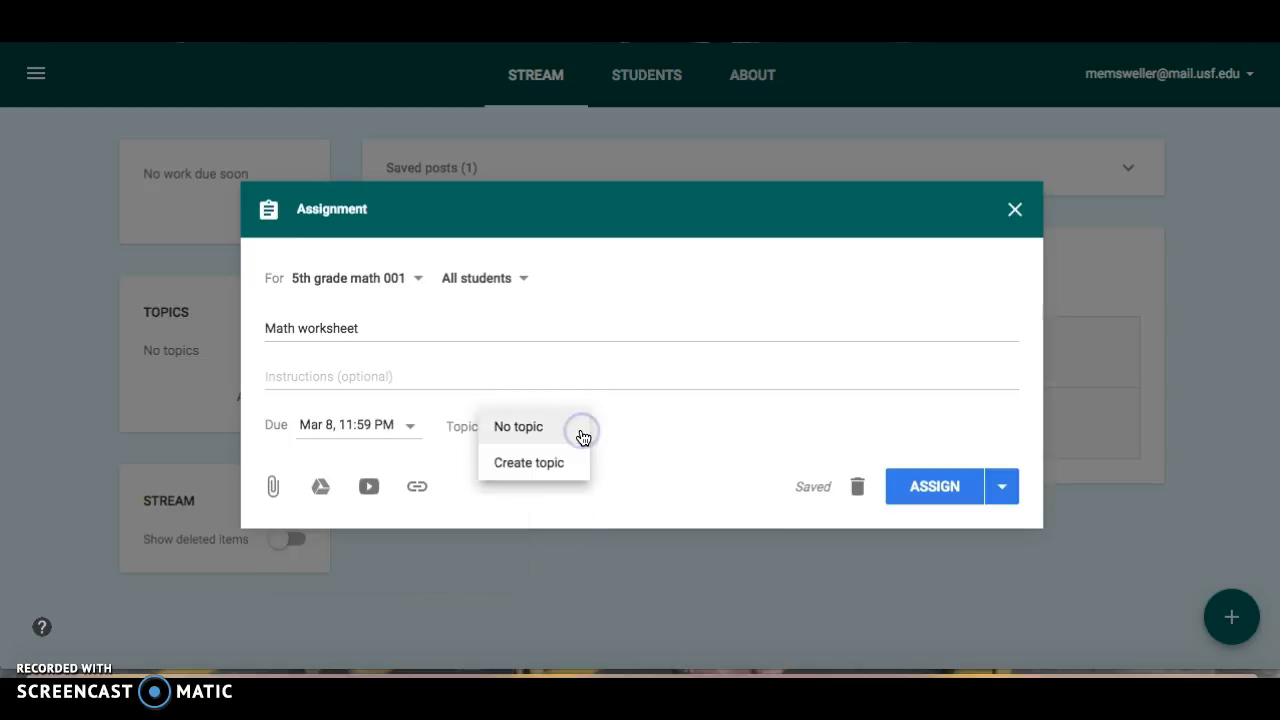
pyautogui.click(572, 427)
pyautogui.click(960, 488)
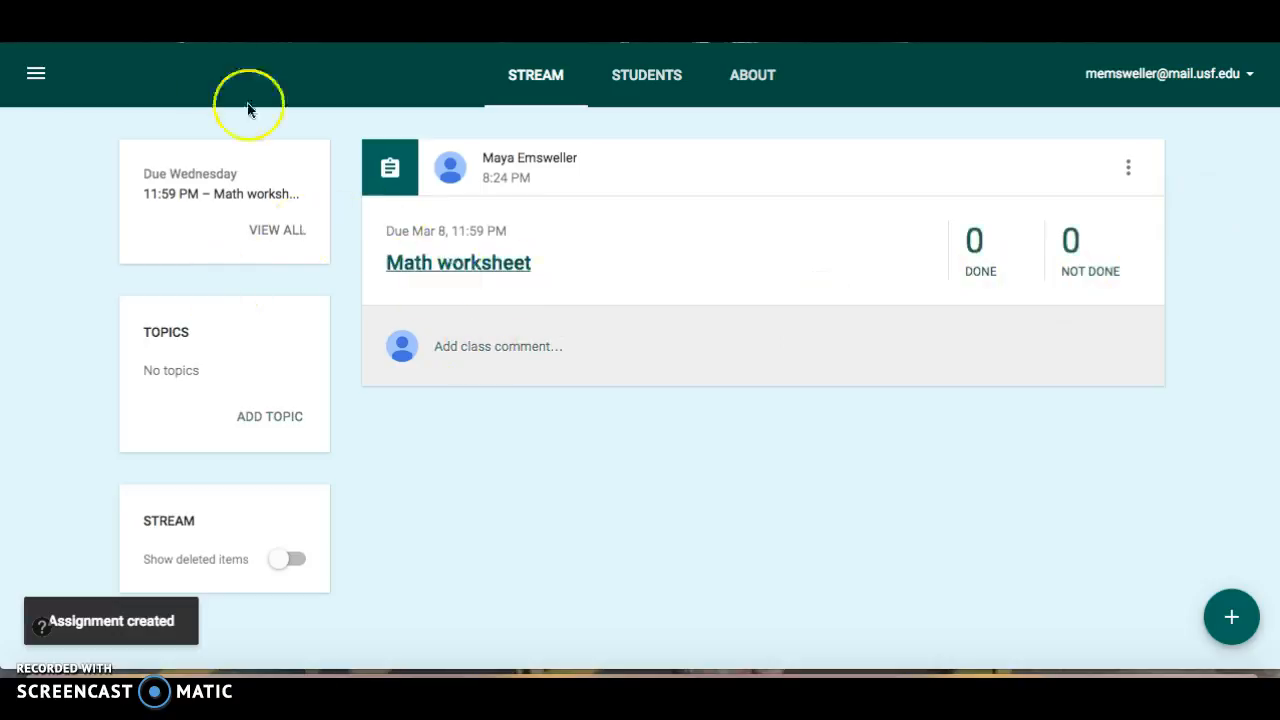
# - Check the Math worksheet assignment in the calendar and in the list of work to review
pyautogui.click(38, 70)
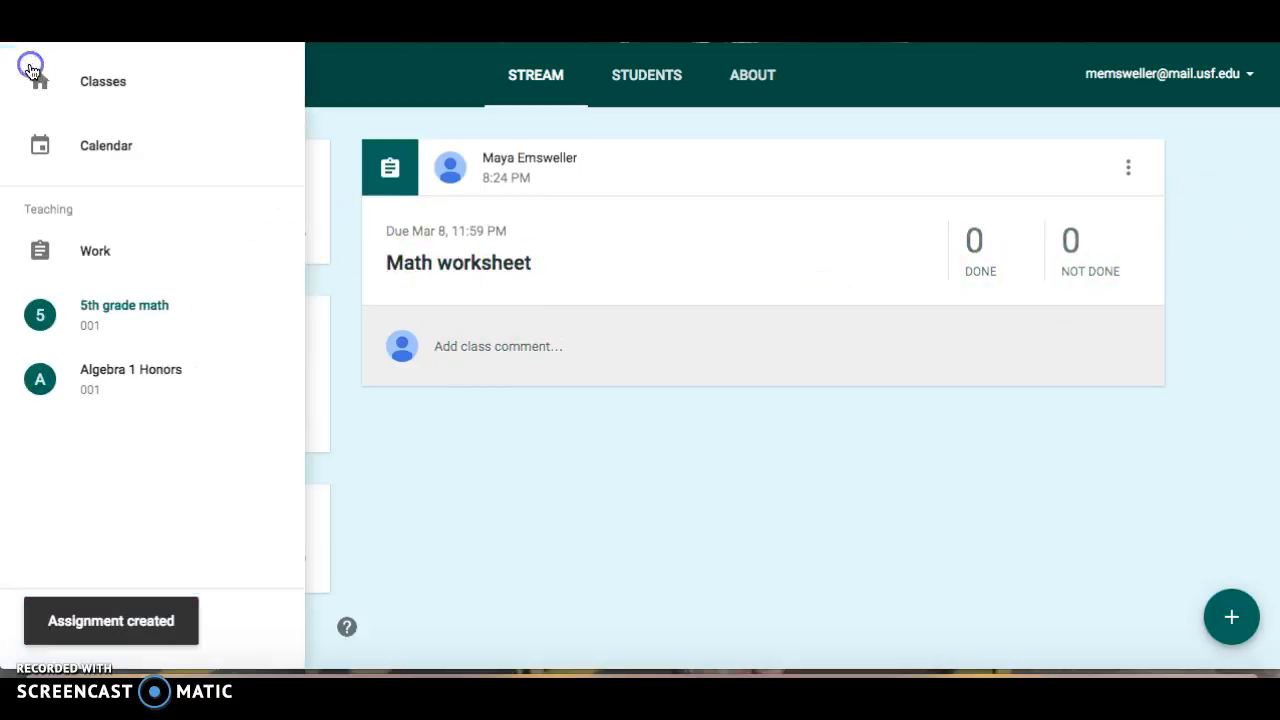
pyautogui.click(78, 146)
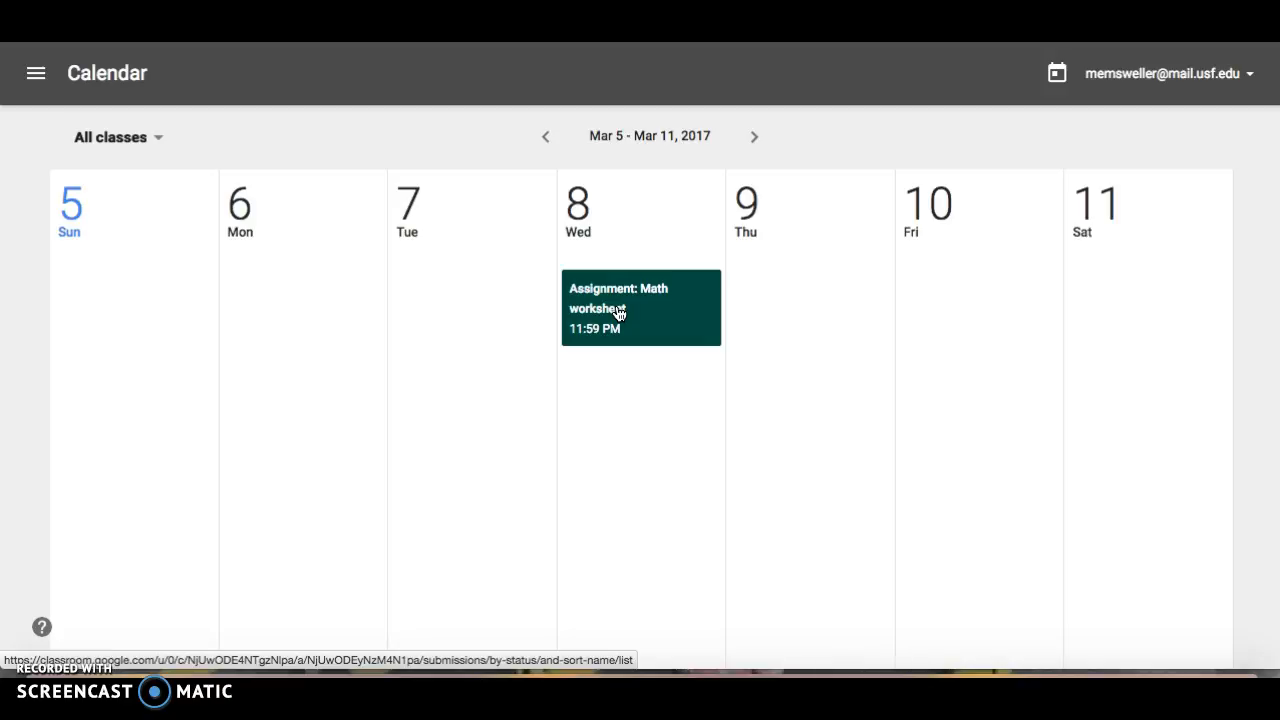
pyautogui.click(36, 73)
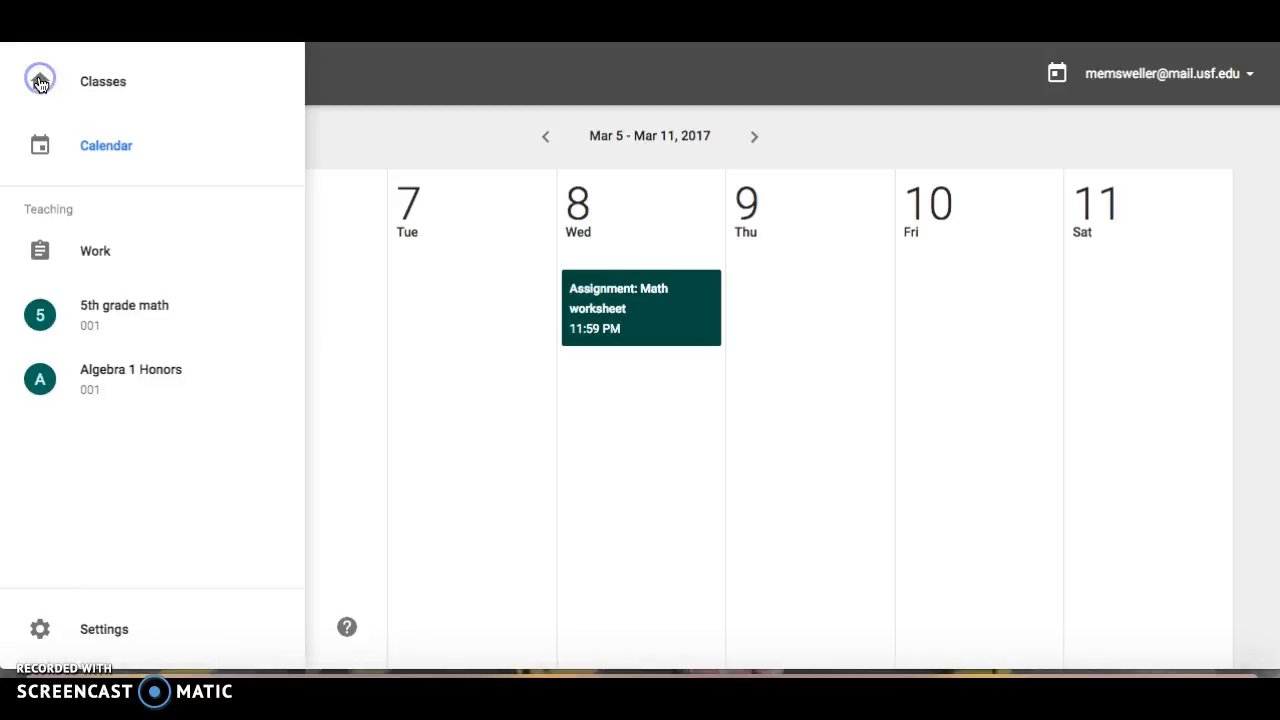
pyautogui.click(75, 256)
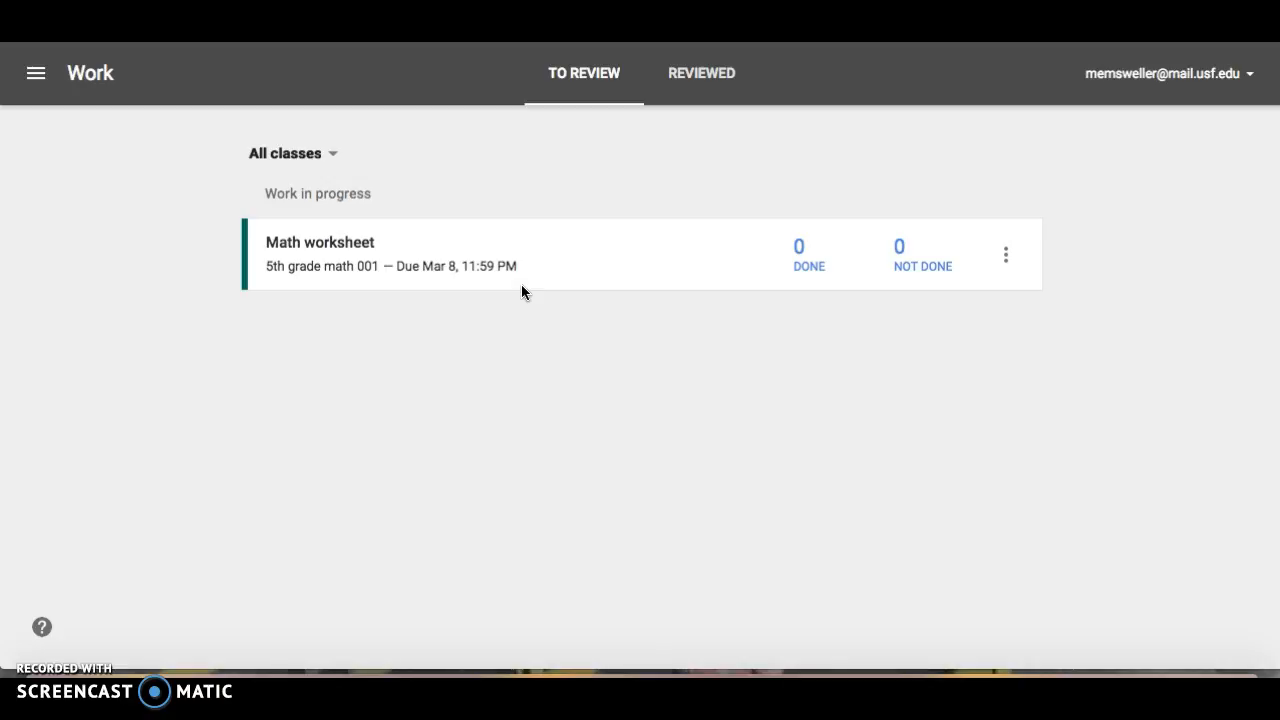
# - Open the Math worksheet assignment, dismiss the grading tip and show the assignment's instructions page
pyautogui.click(386, 250)
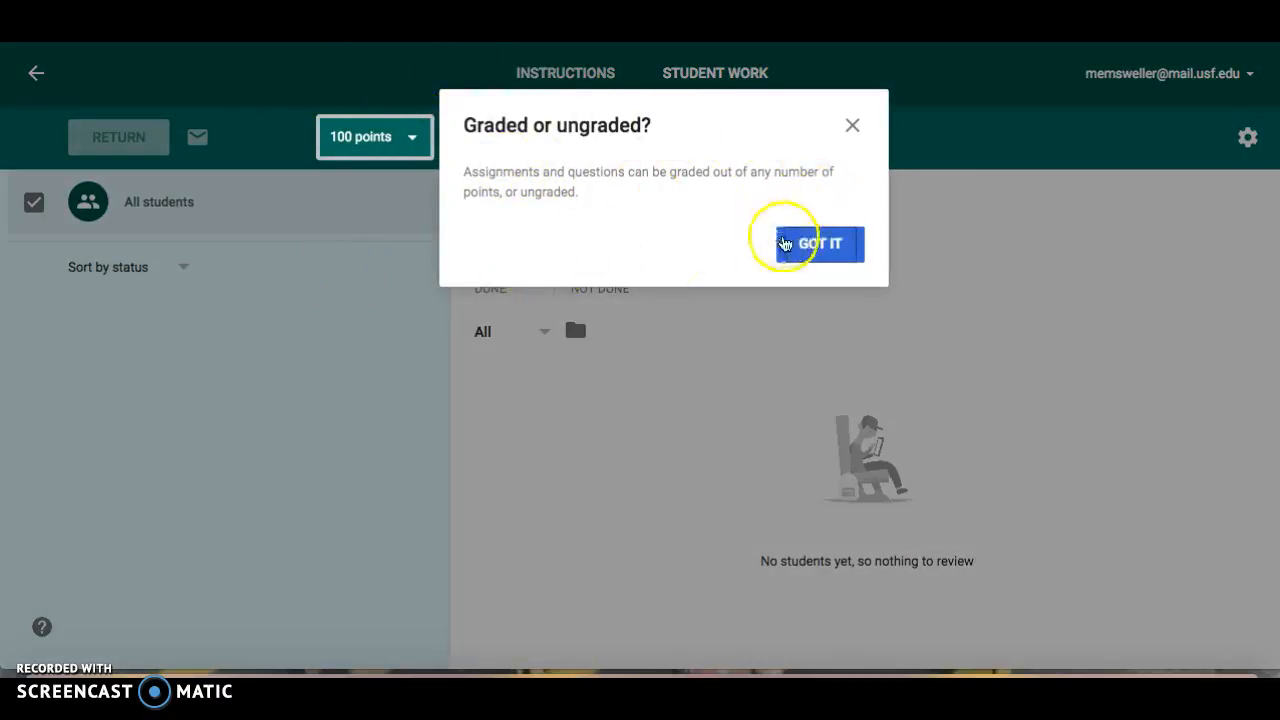
pyautogui.click(805, 247)
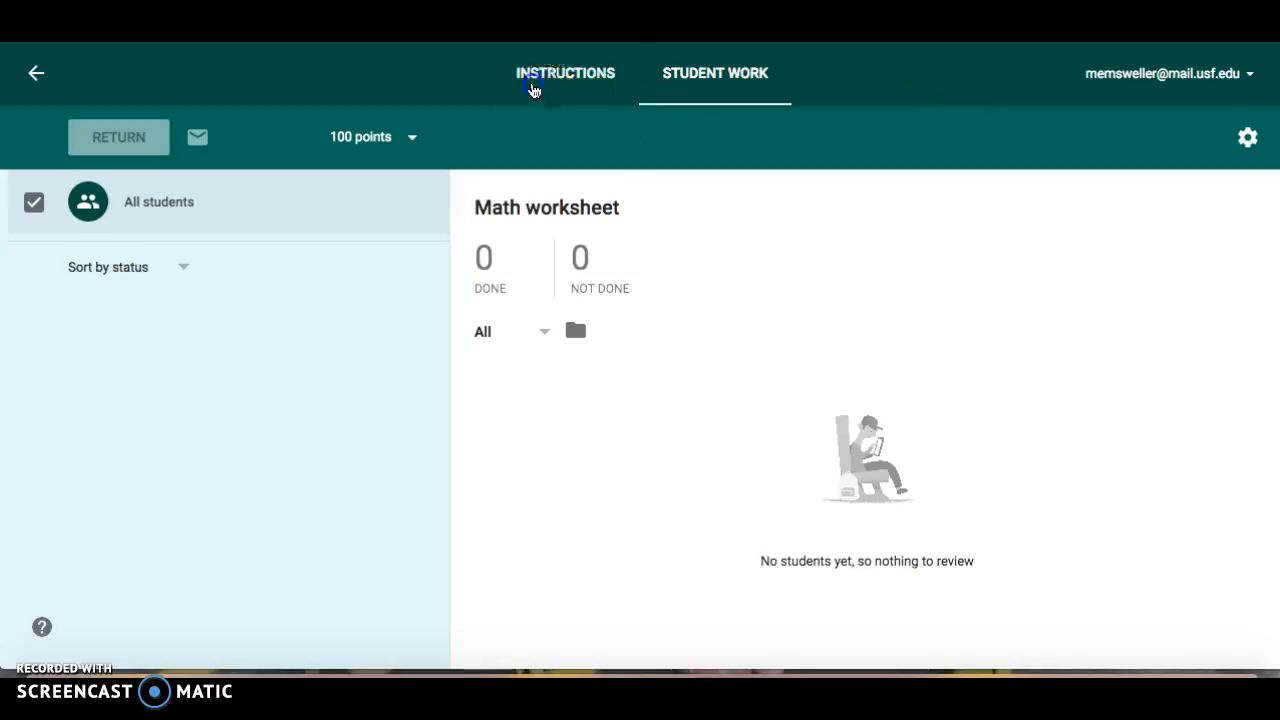
pyautogui.click(534, 82)
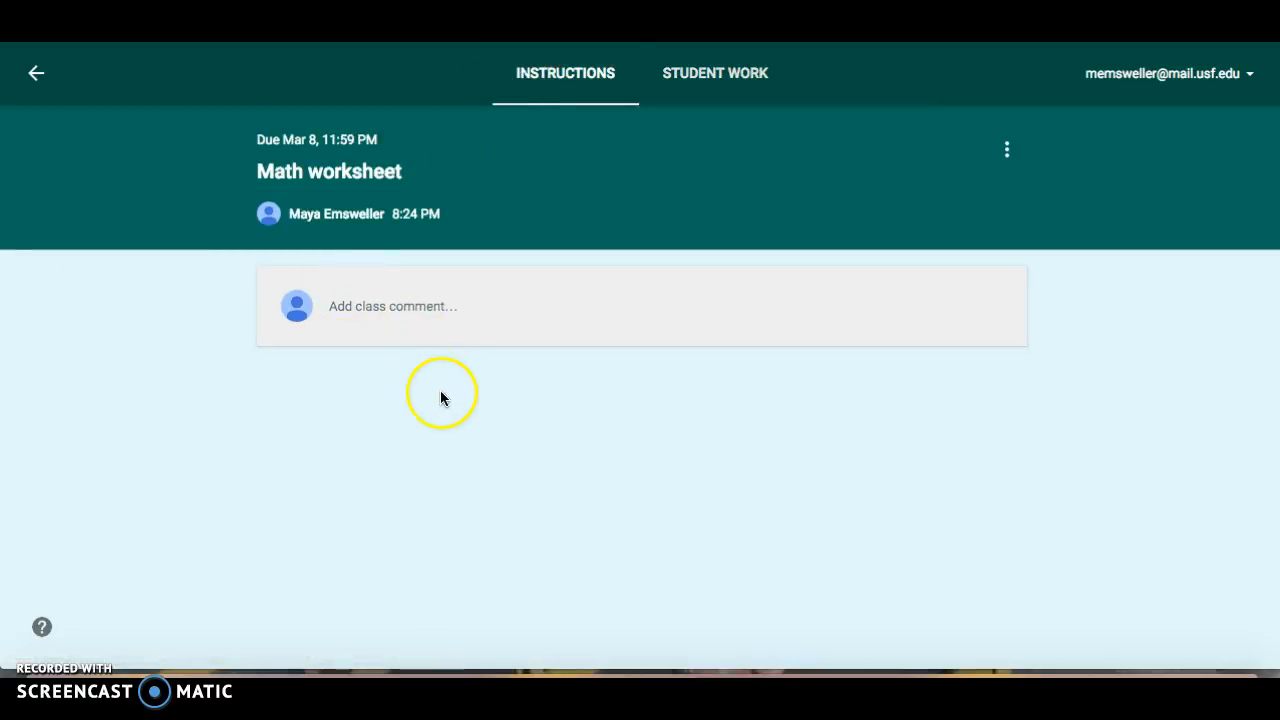
# - Start a class comment on the Math worksheet with the student's name followed by the correctly spelled word "received"
pyautogui.click(415, 317)
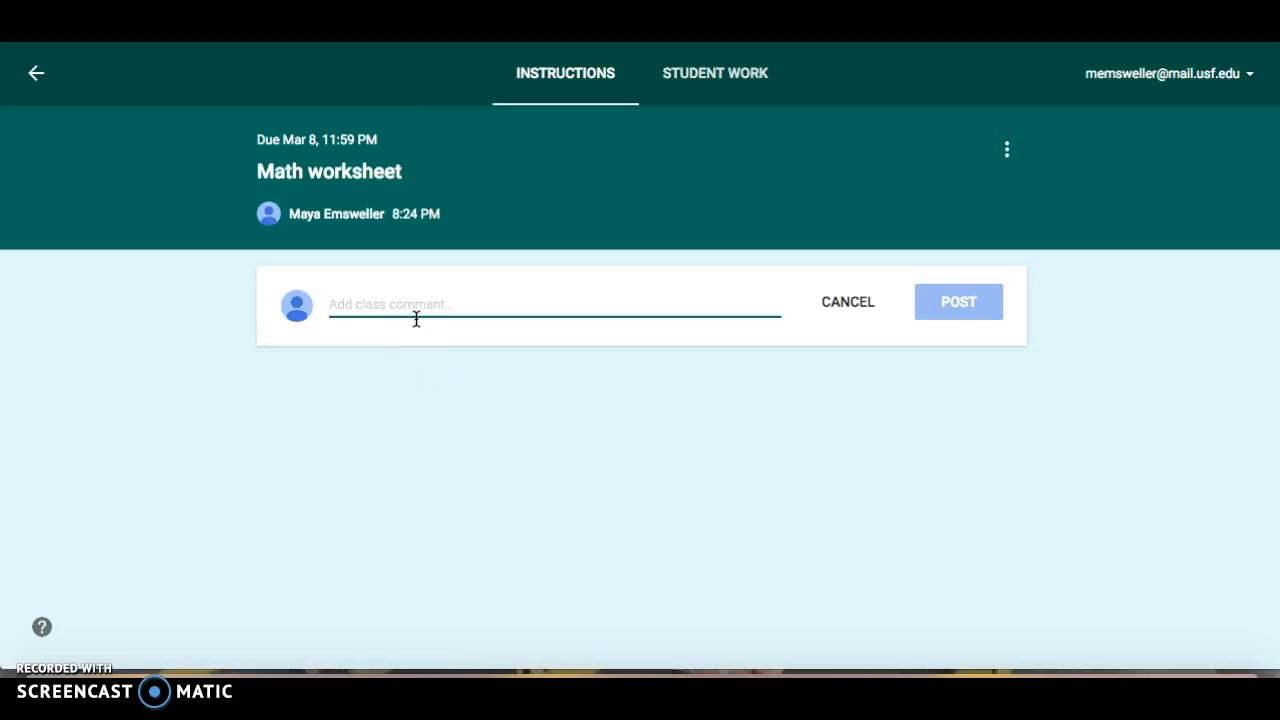
pyautogui.write('Jane Doe receved')
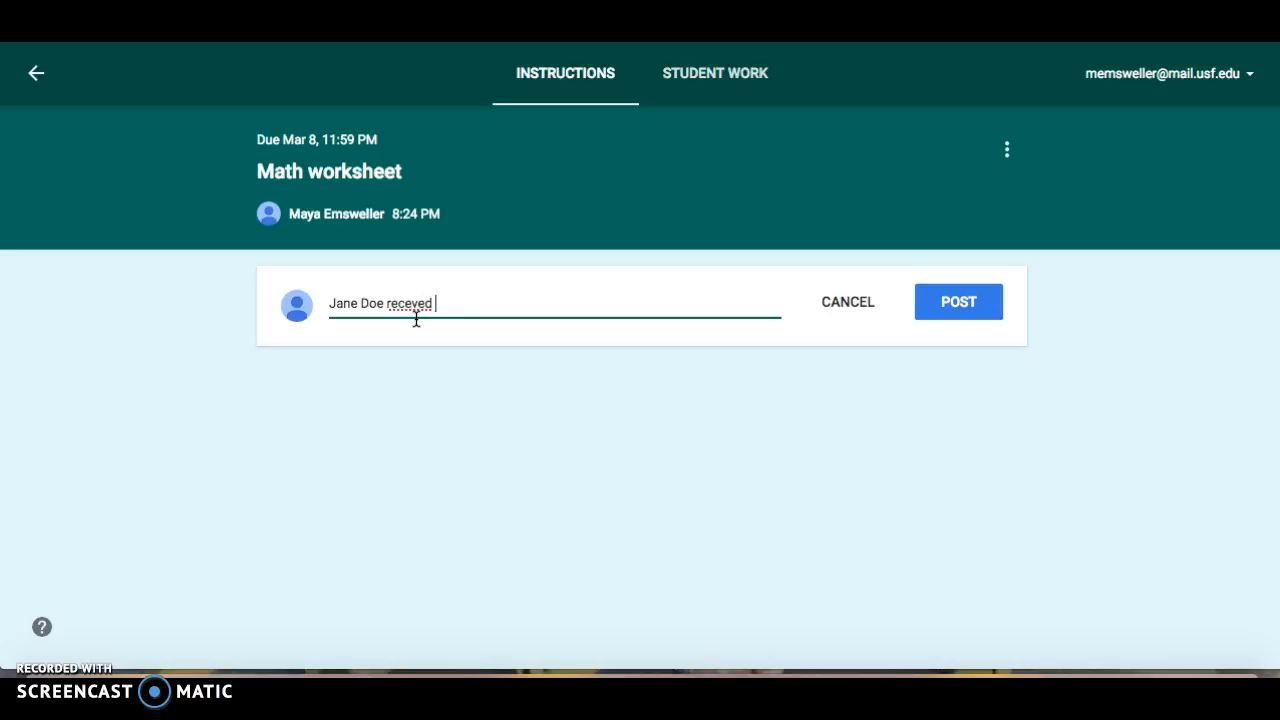
pyautogui.press('BackSpace')
pyautogui.press('BackSpace')
pyautogui.press('BackSpace')
pyautogui.press('BackSpace')
pyautogui.press('BackSpace')
pyautogui.click(389, 310)
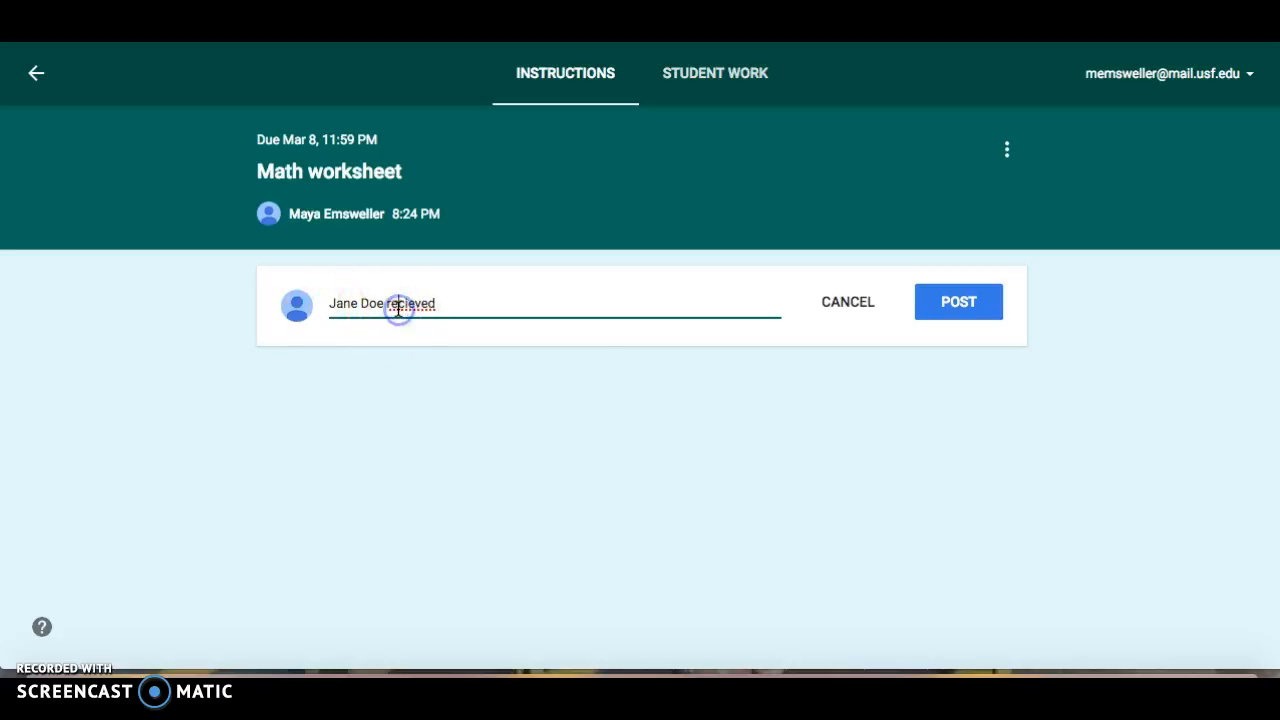
pyautogui.rightClick(398, 305)
pyautogui.click(430, 315)
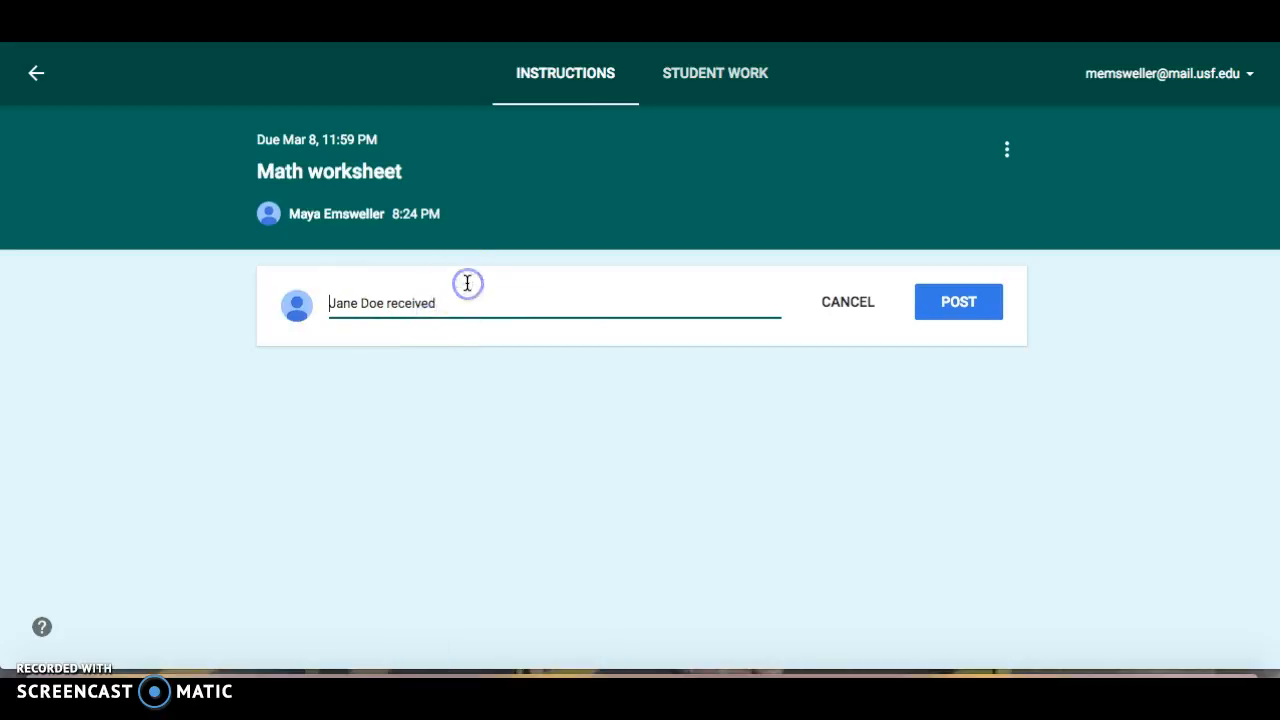
# - Complete the comment with "a homework pass for completing her work early.", correcting the misspelled word, and post it
pyautogui.write('a homework pass for completeling her work early.')
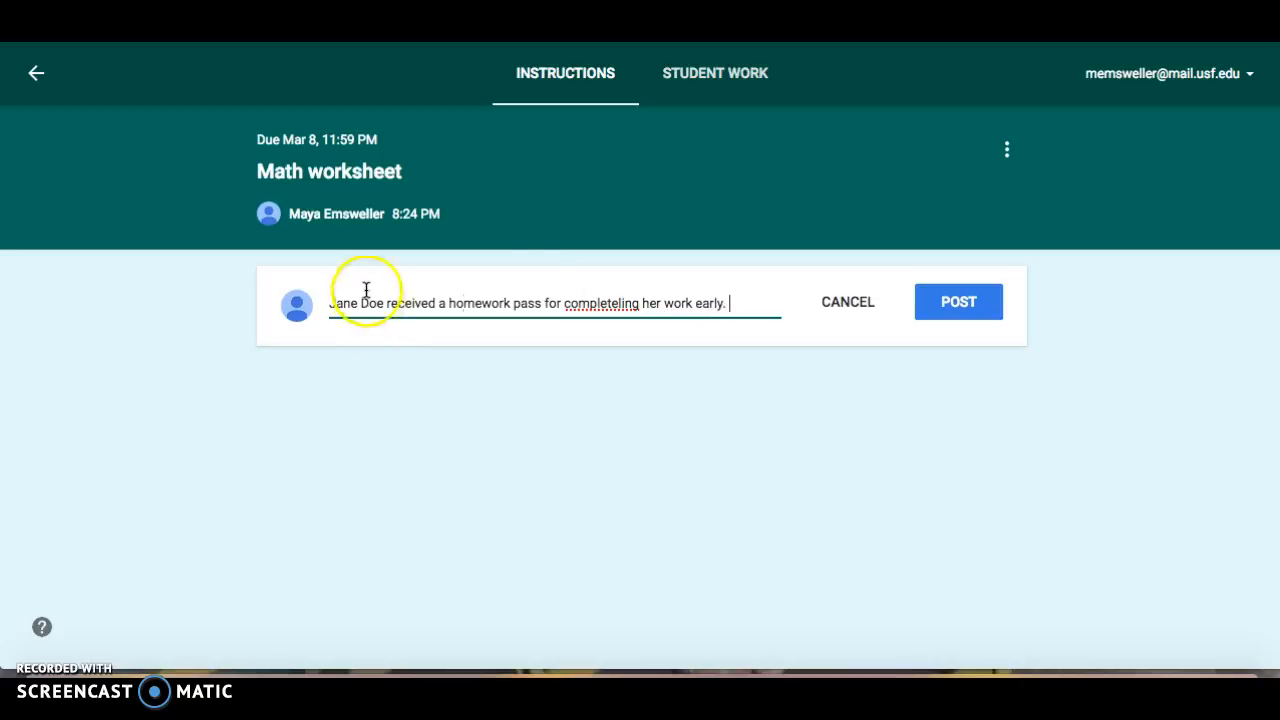
pyautogui.rightClick(598, 303)
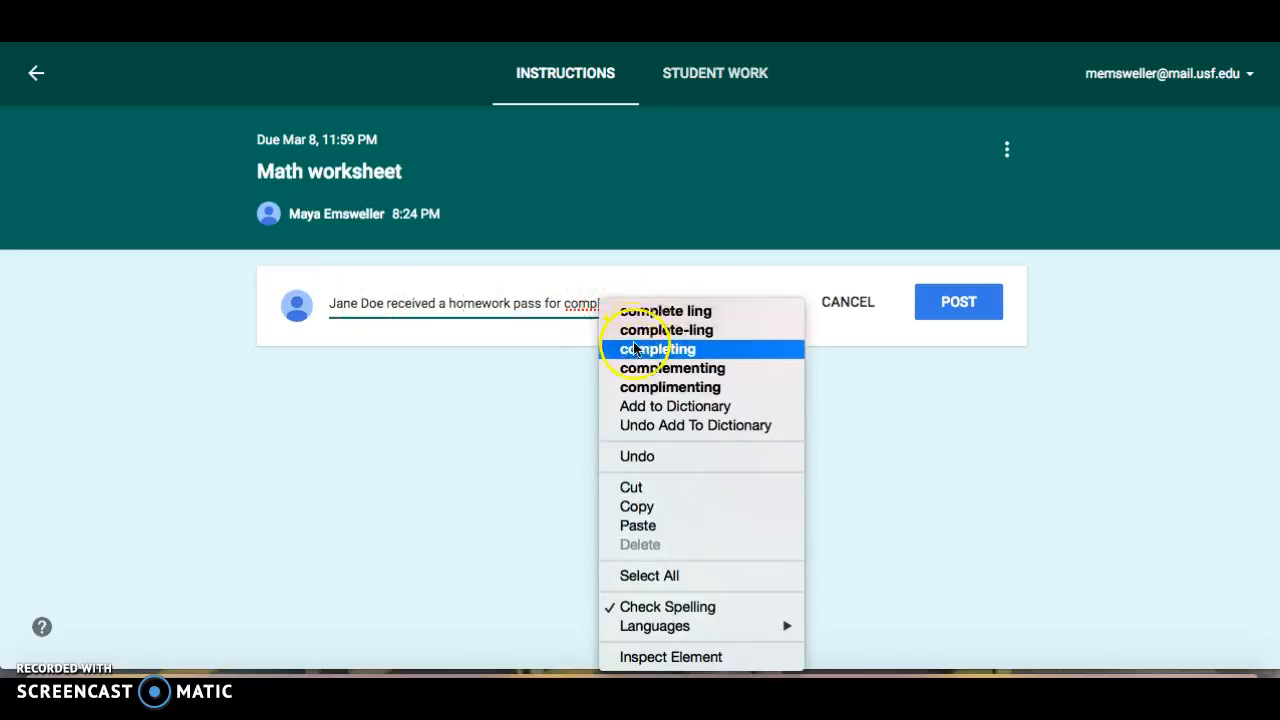
pyautogui.click(626, 348)
pyautogui.rightClick(946, 288)
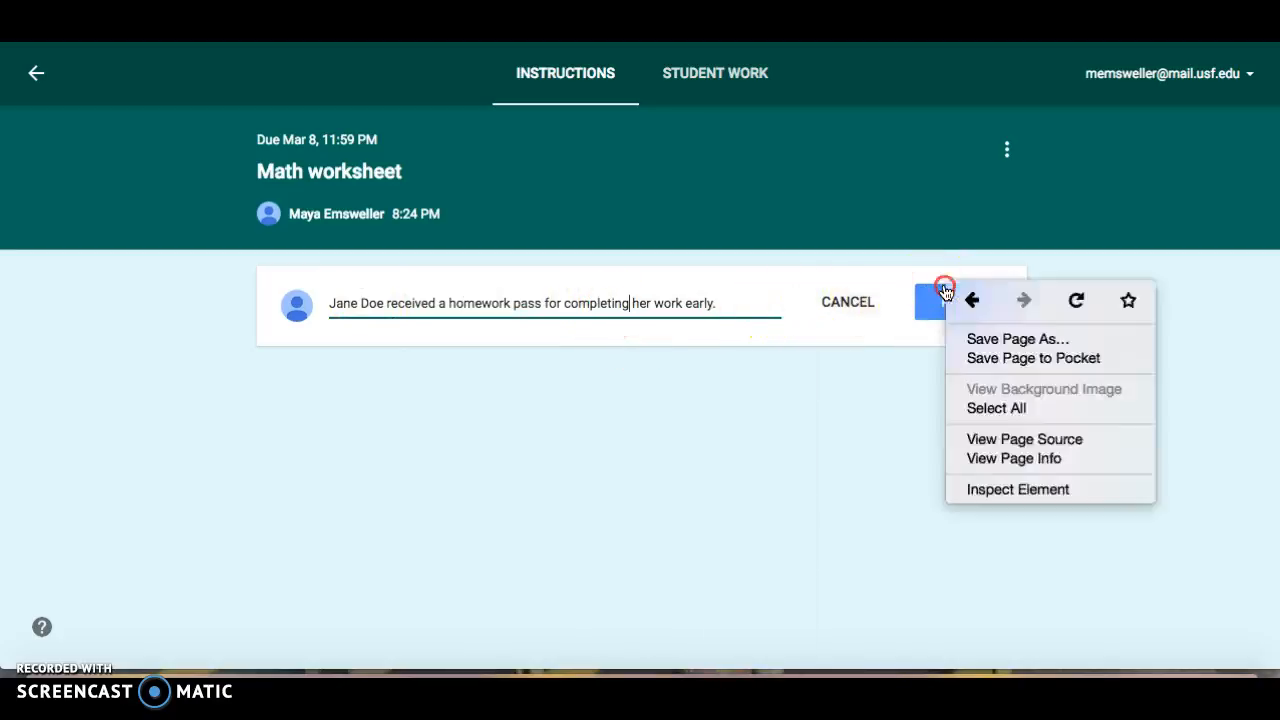
pyautogui.click(946, 294)
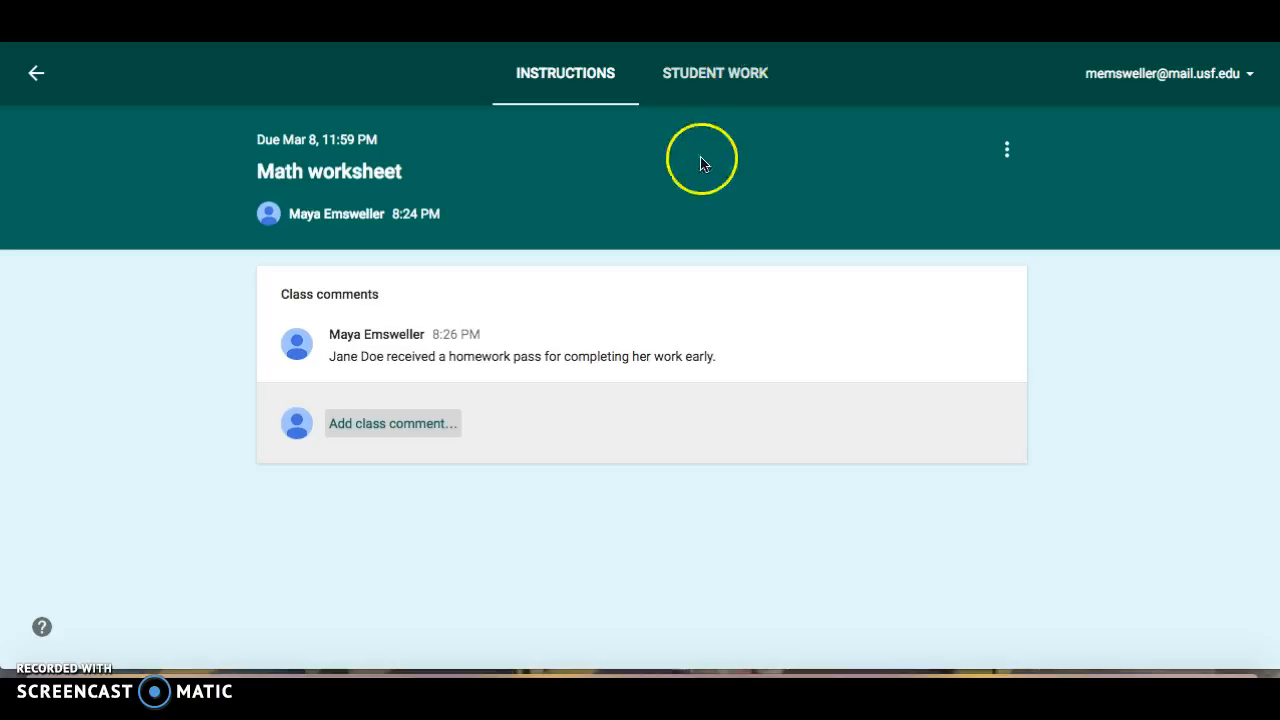
# - View the student work page of the Math worksheet and return to the class stream
pyautogui.click(709, 92)
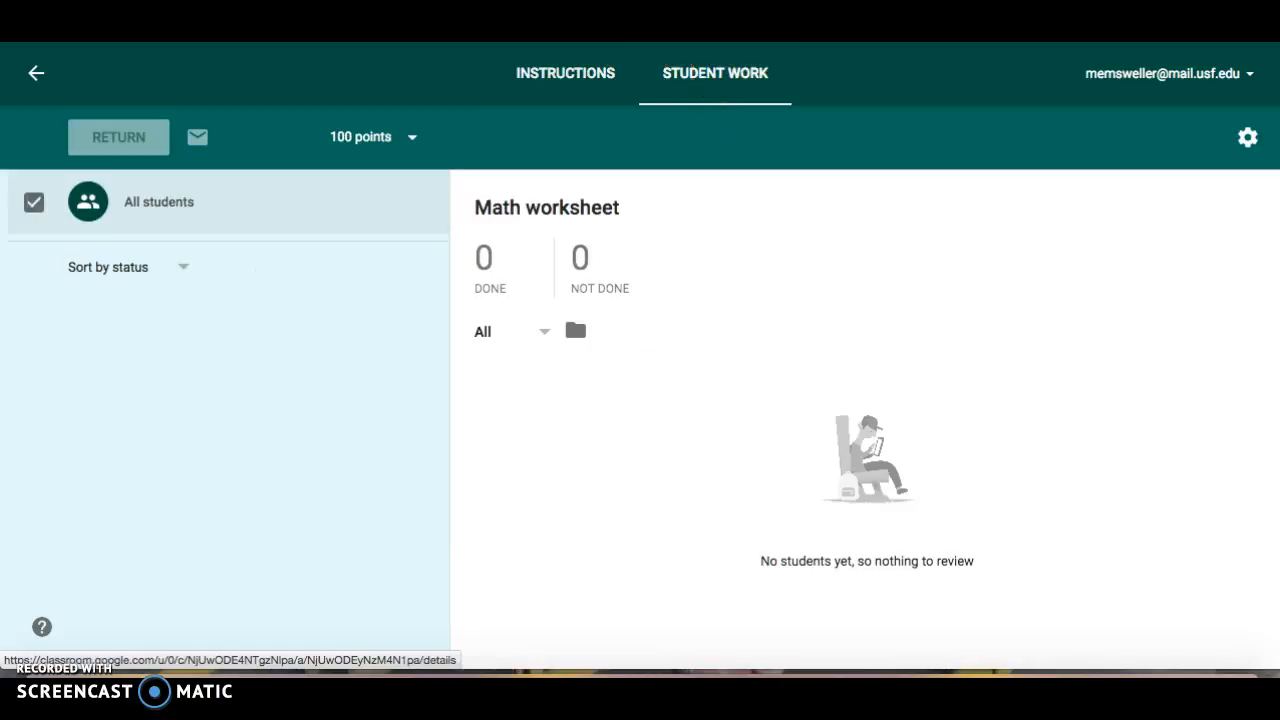
pyautogui.click(40, 88)
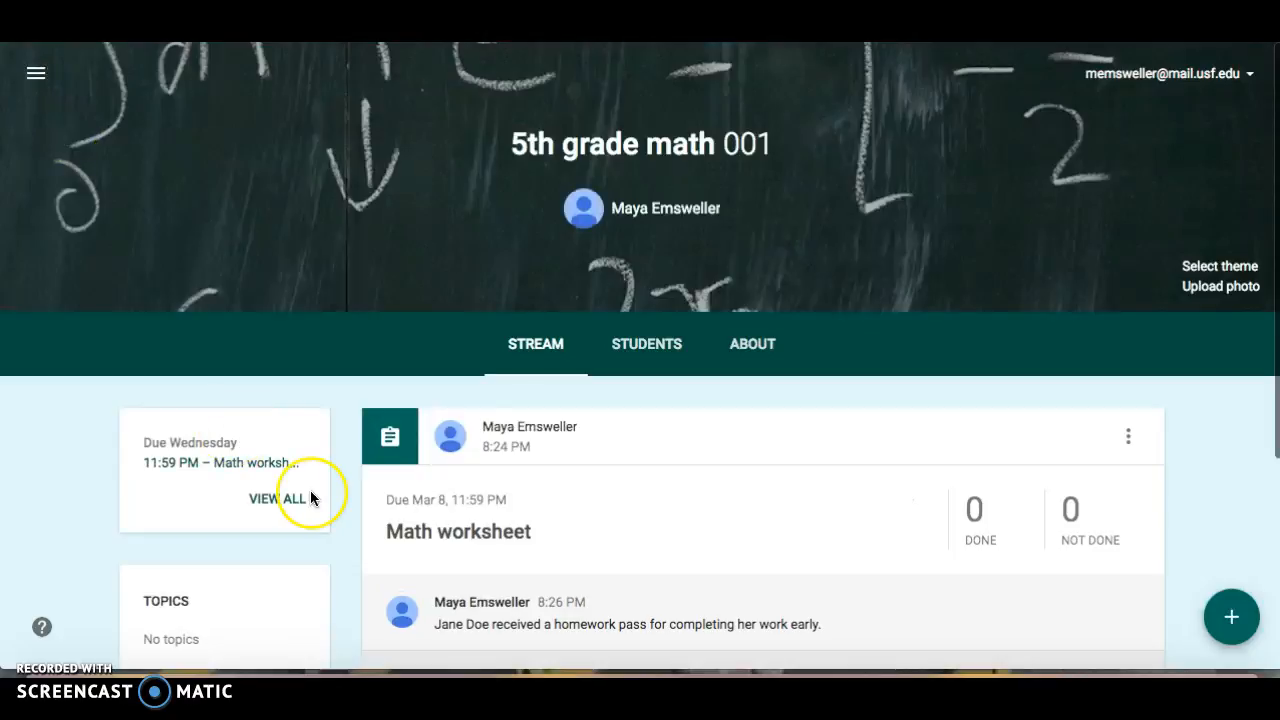
pyautogui.scroll(-1, 320, 485)
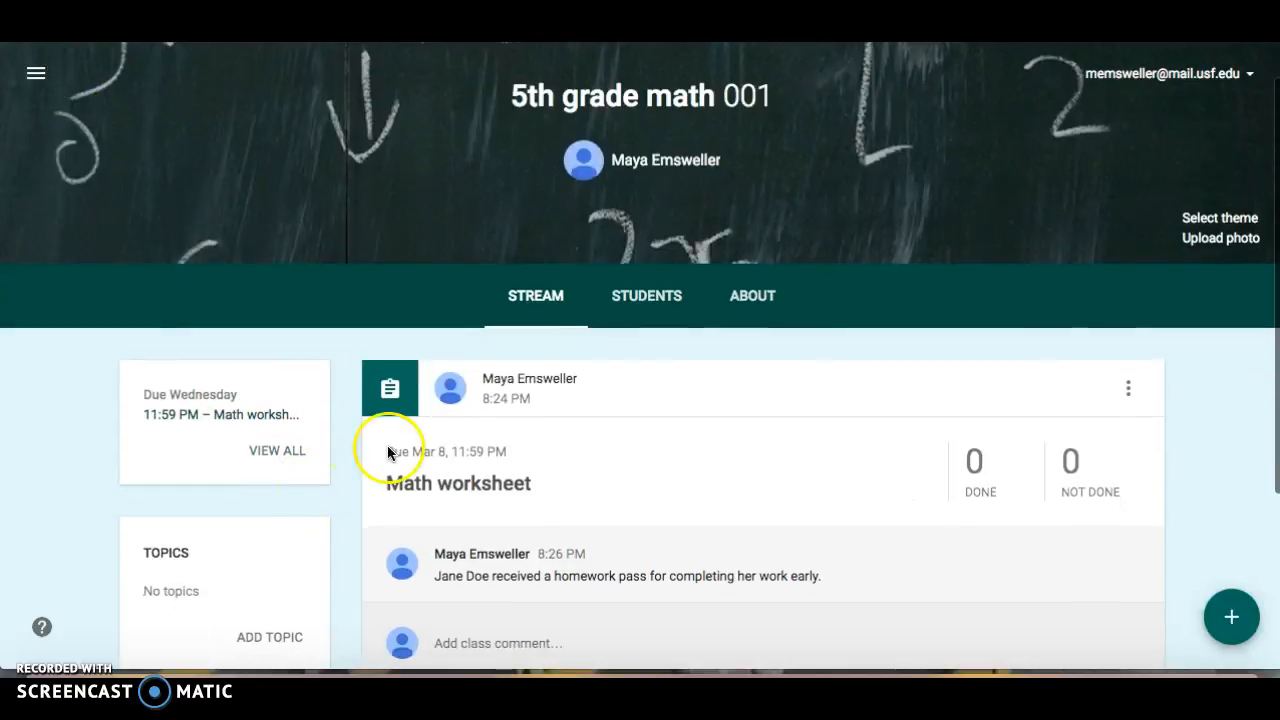
# - Browse the theme gallery and patterns and set the green chalkboard image with math writing as the class theme
pyautogui.click(1210, 218)
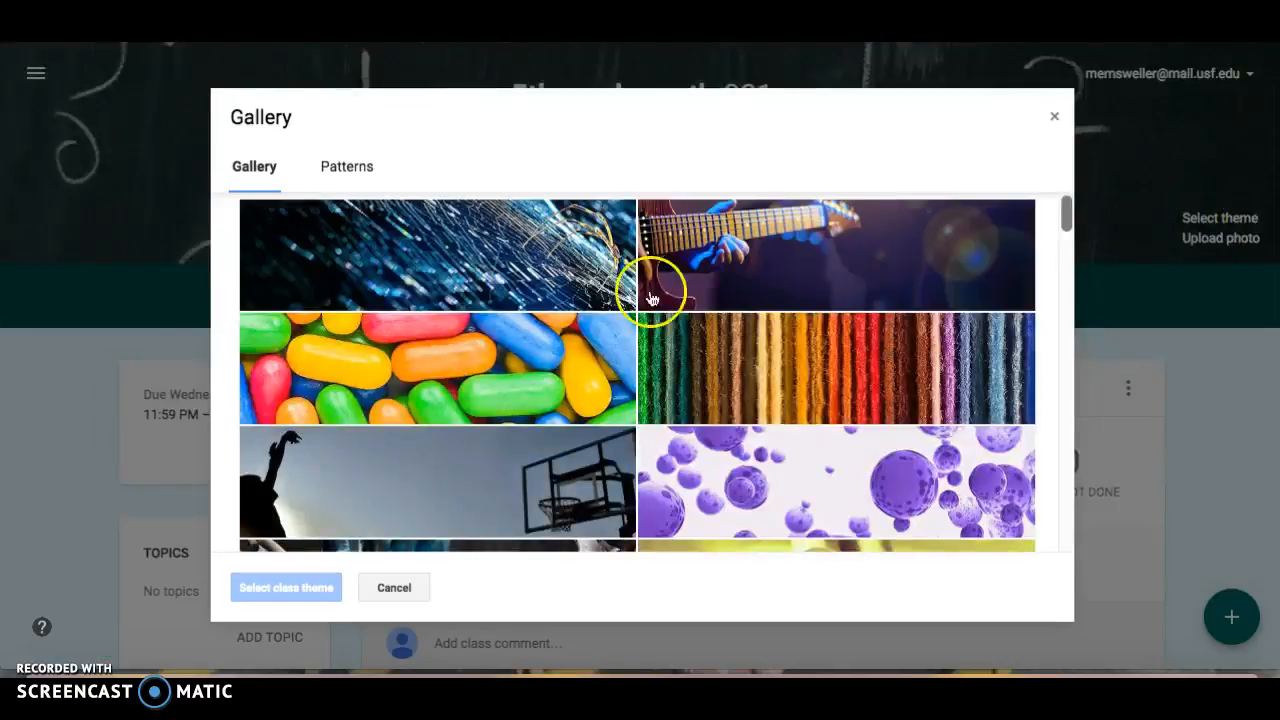
pyautogui.click(372, 165)
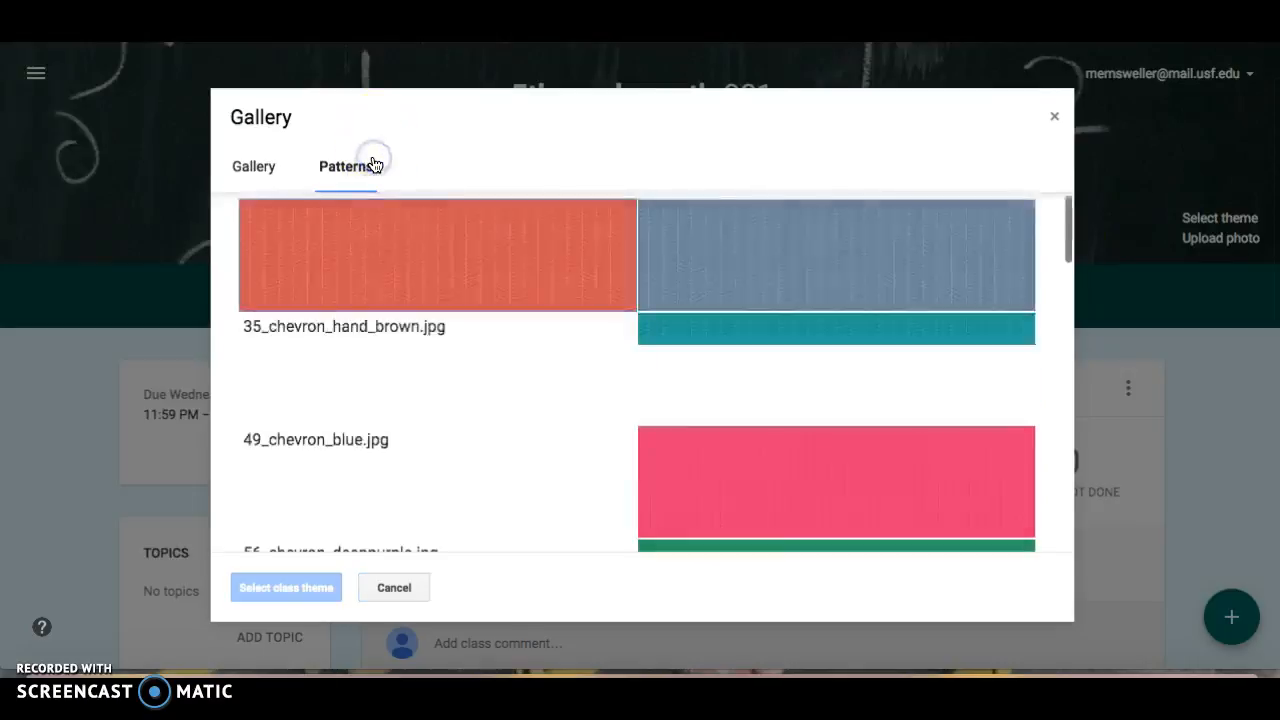
pyautogui.click(252, 166)
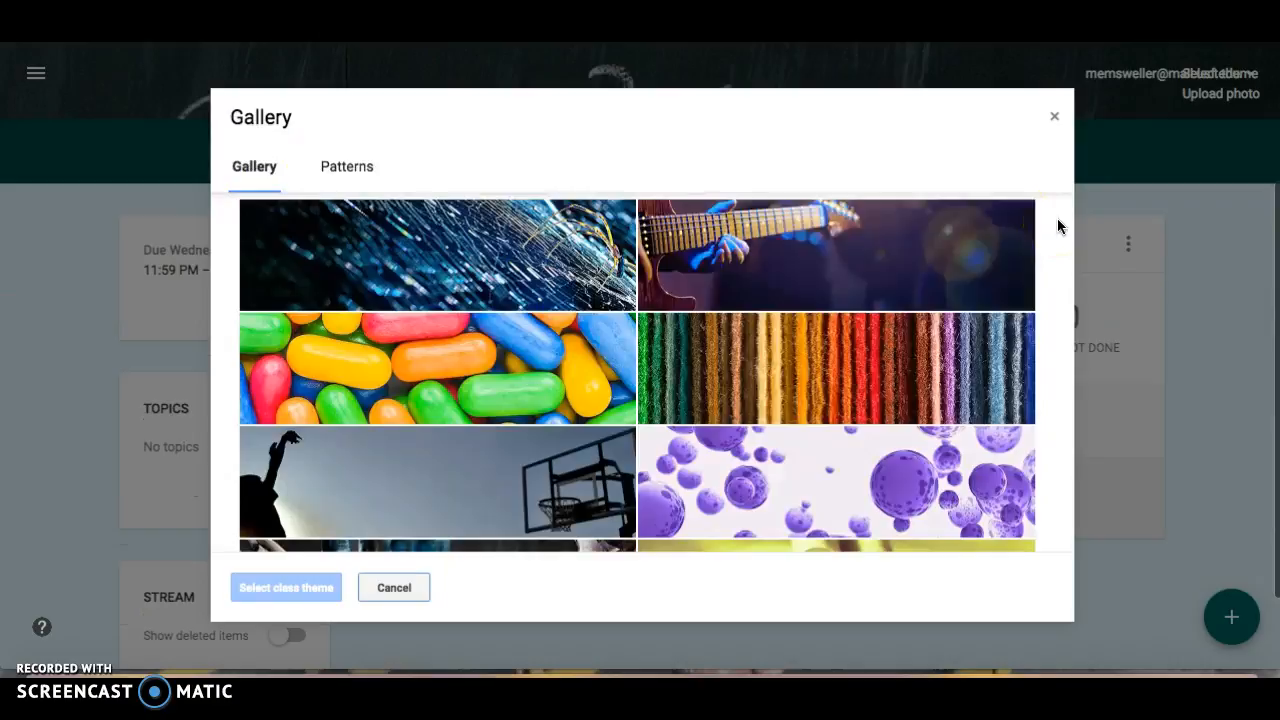
pyautogui.scroll(-2, 1067, 270)
pyautogui.click(991, 366)
pyautogui.scroll(-3, 991, 374)
pyautogui.scroll(-15, 993, 372)
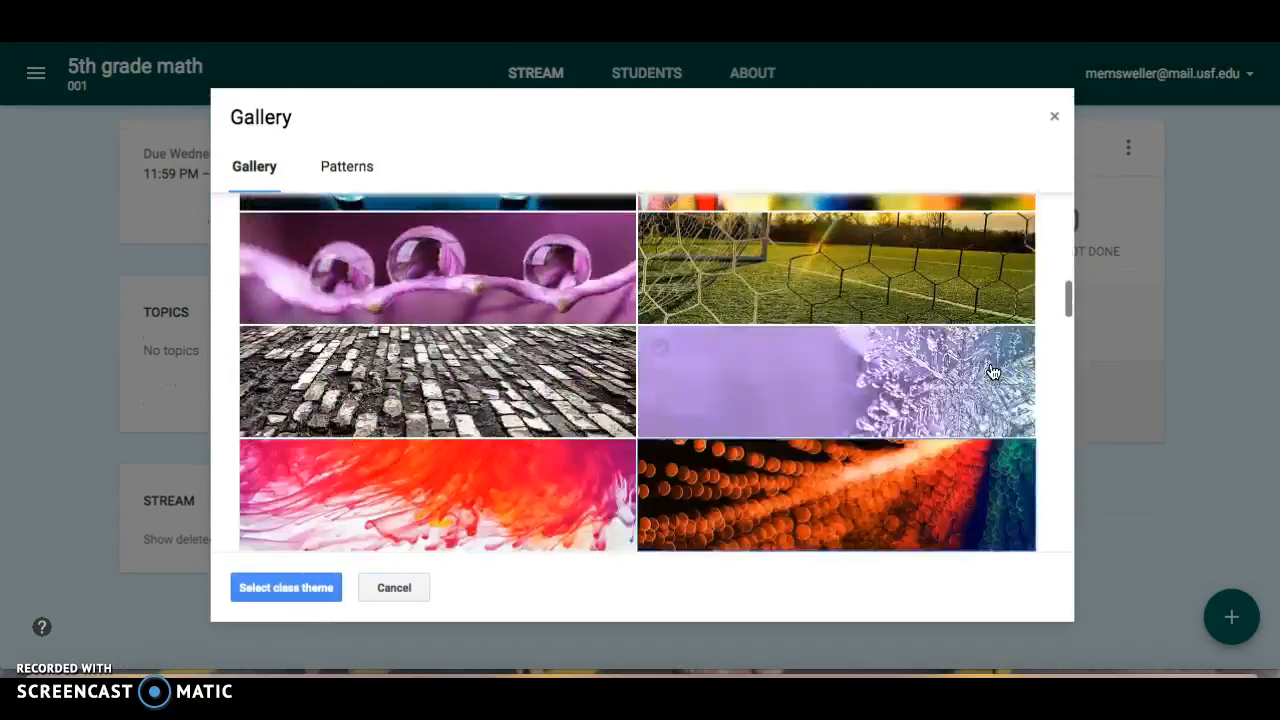
pyautogui.scroll(-6, 993, 372)
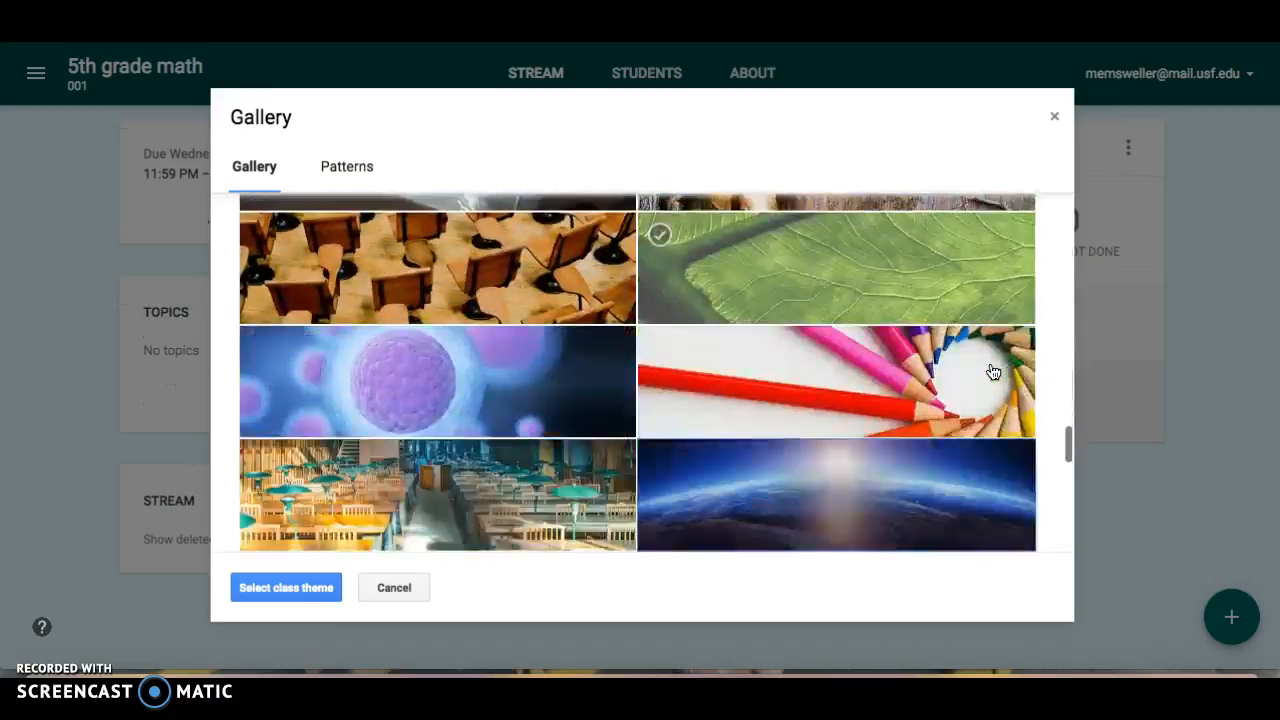
pyautogui.click(963, 390)
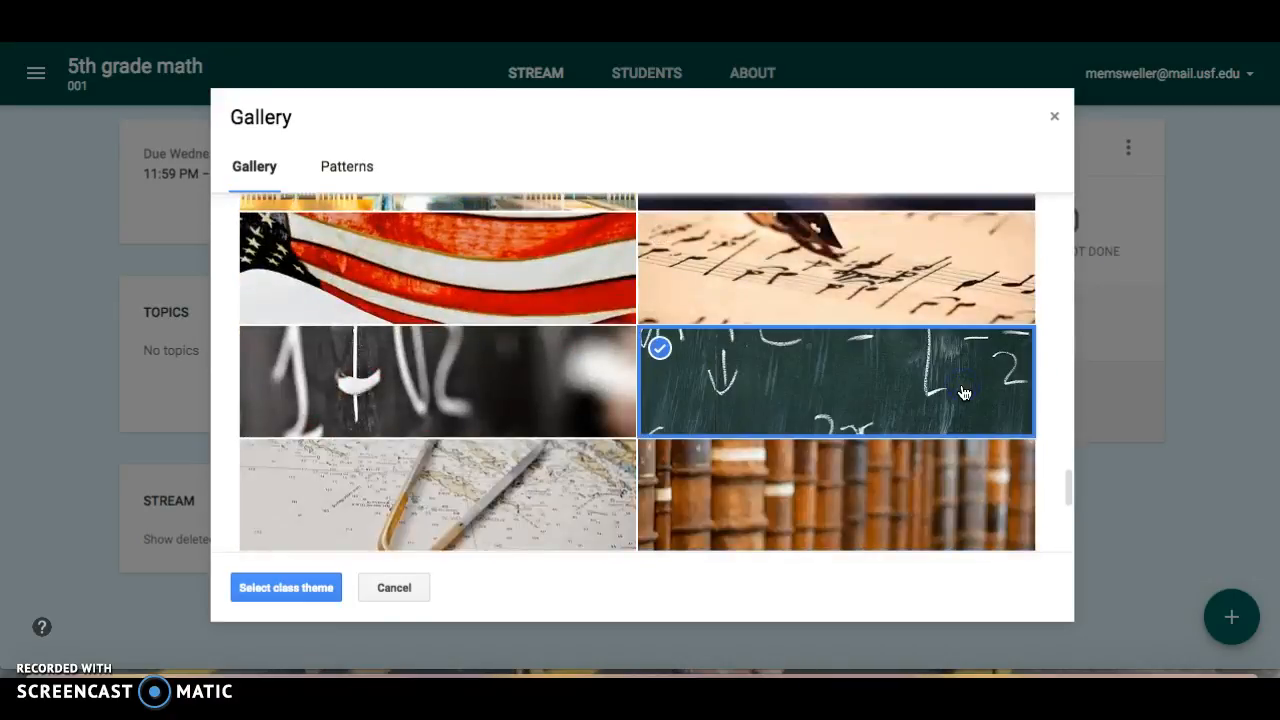
pyautogui.click(251, 587)
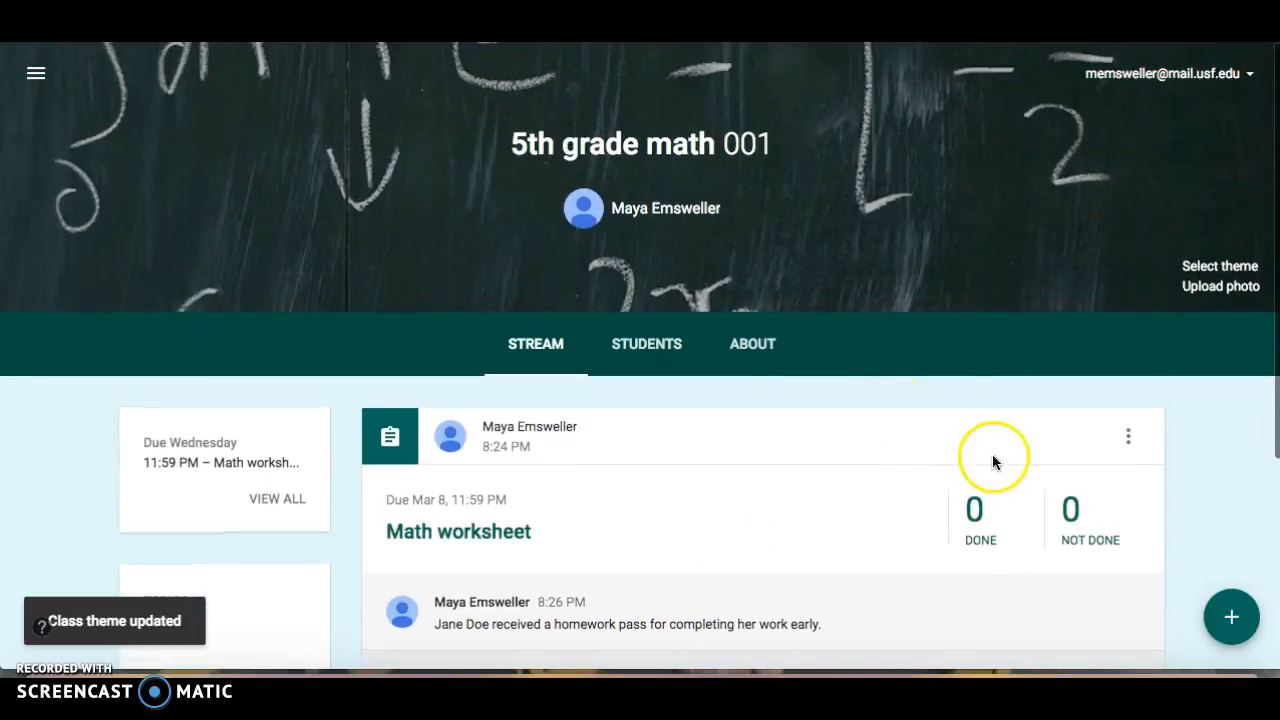
# - Show the About page of the 5th grade math class with its class details and materials section
pyautogui.click(755, 345)
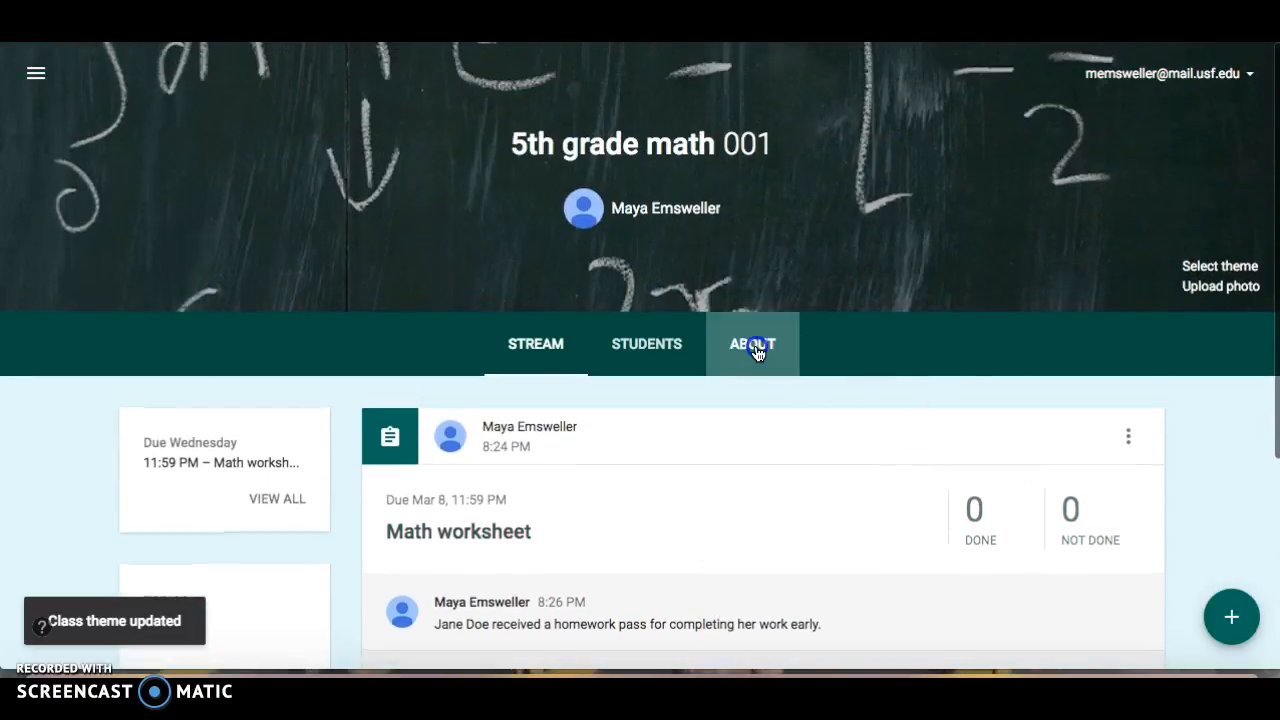
pyautogui.scroll(-1, 758, 354)
pyautogui.scroll(-2, 758, 354)
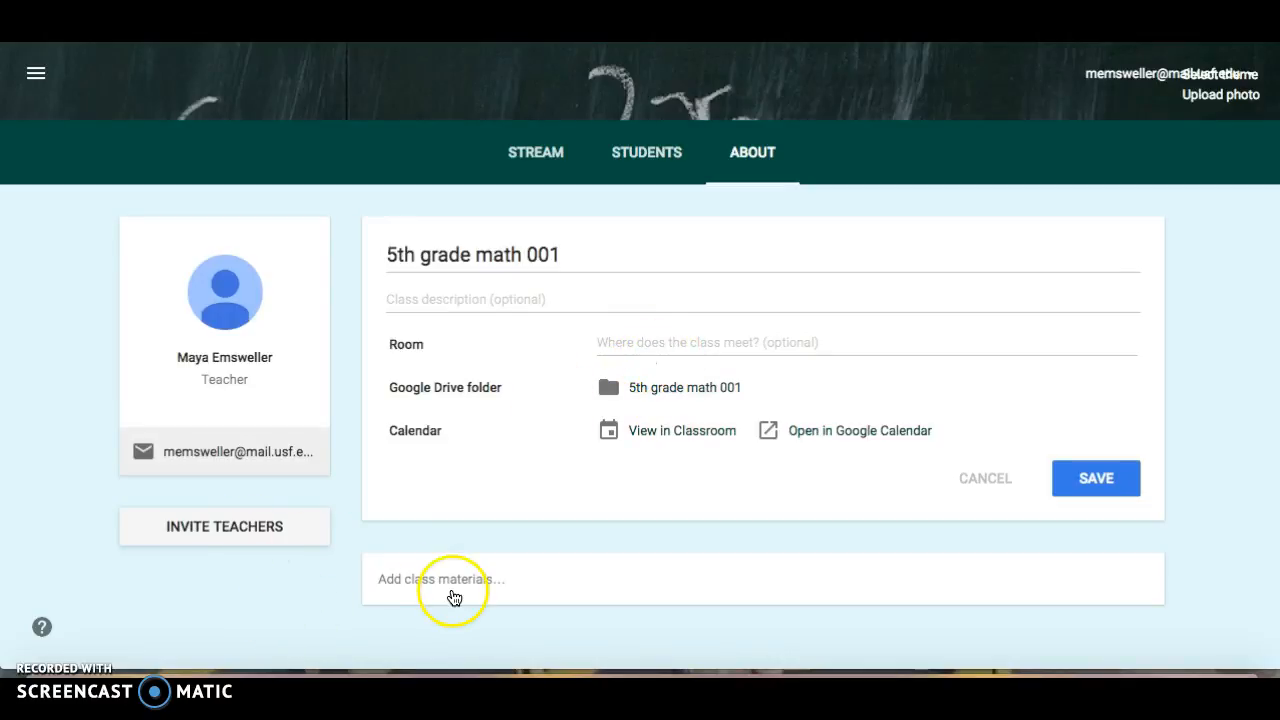
# - Draft a class material titled "five star 5 prong subject folder"
pyautogui.click(446, 602)
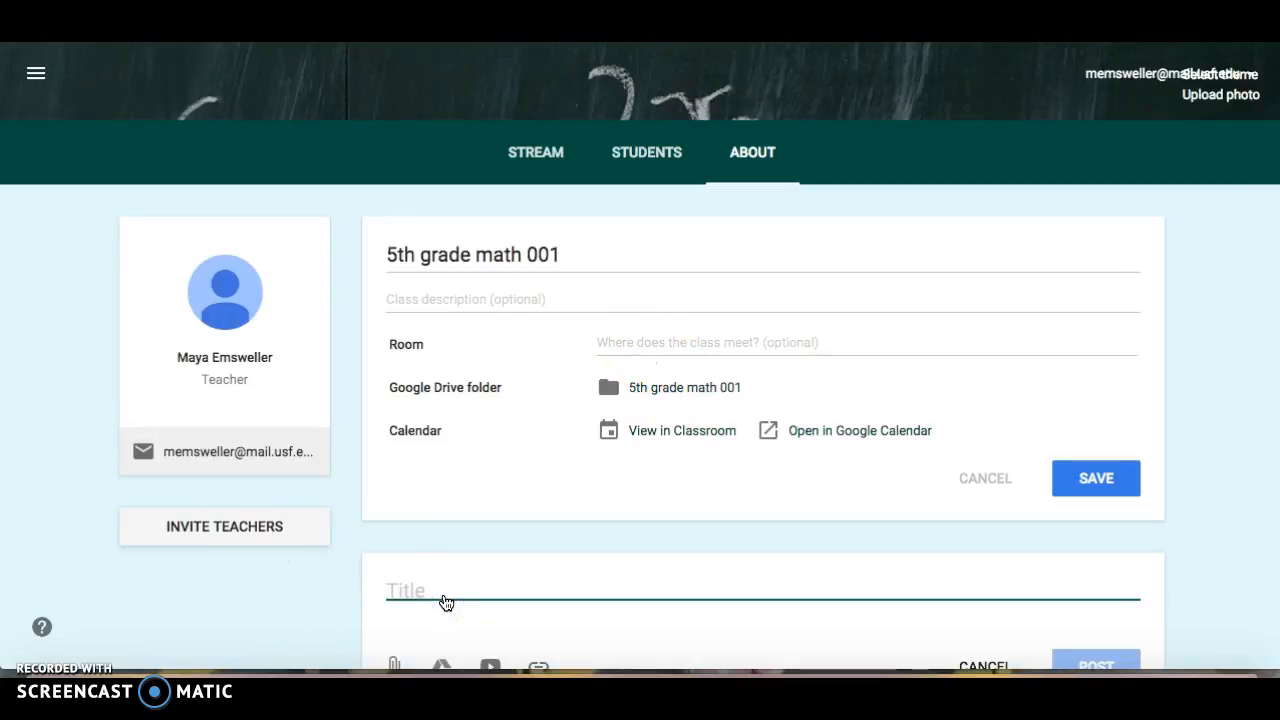
pyautogui.write('five s')
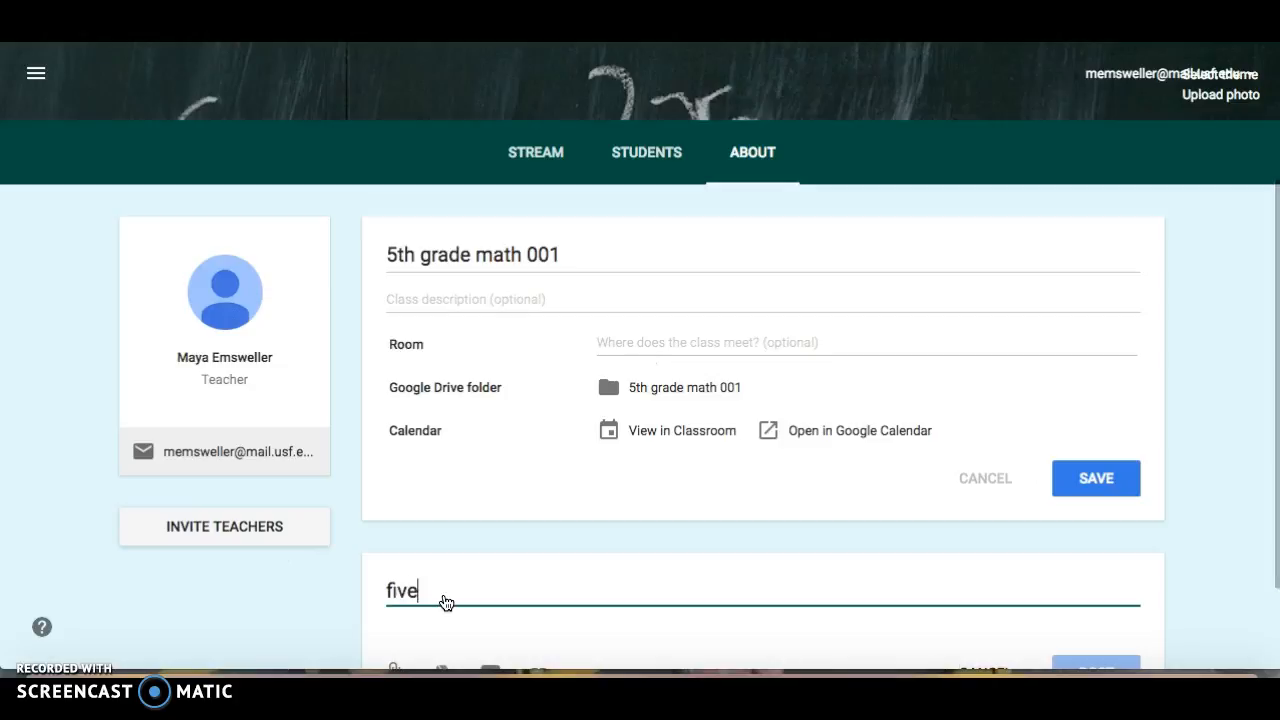
pyautogui.press('BackSpace')
pyautogui.press('BackSpace')
pyautogui.press('BackSpace')
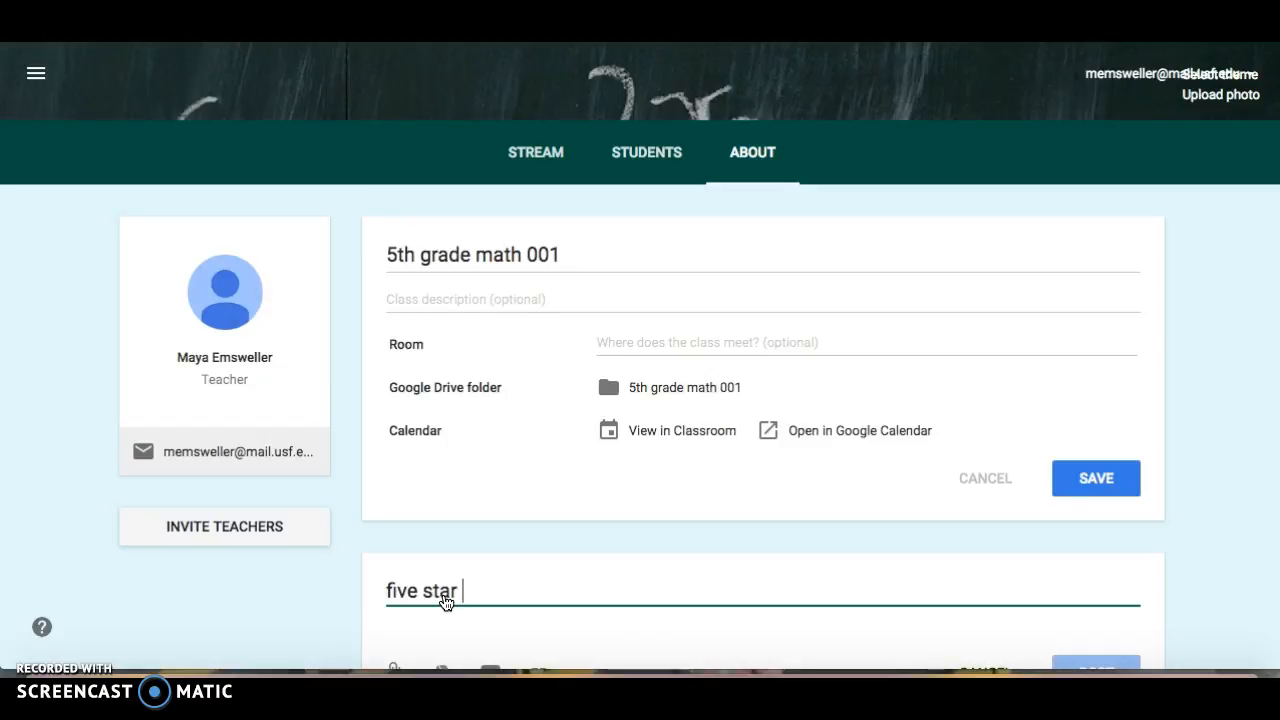
pyautogui.write('tar 5 prnong')
pyautogui.press('BackSpace')
pyautogui.press('BackSpace')
pyautogui.press('BackSpace')
pyautogui.press('BackSpace')
pyautogui.write('ong s')
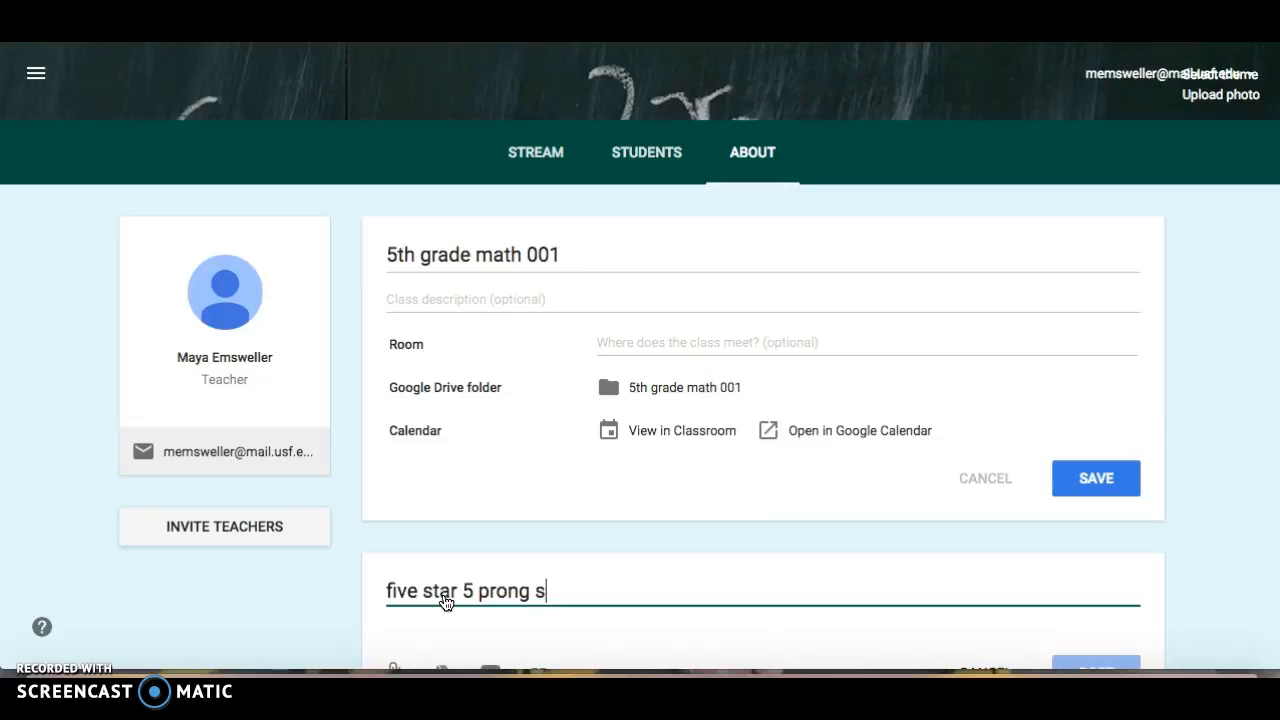
pyautogui.write('ubject floder')
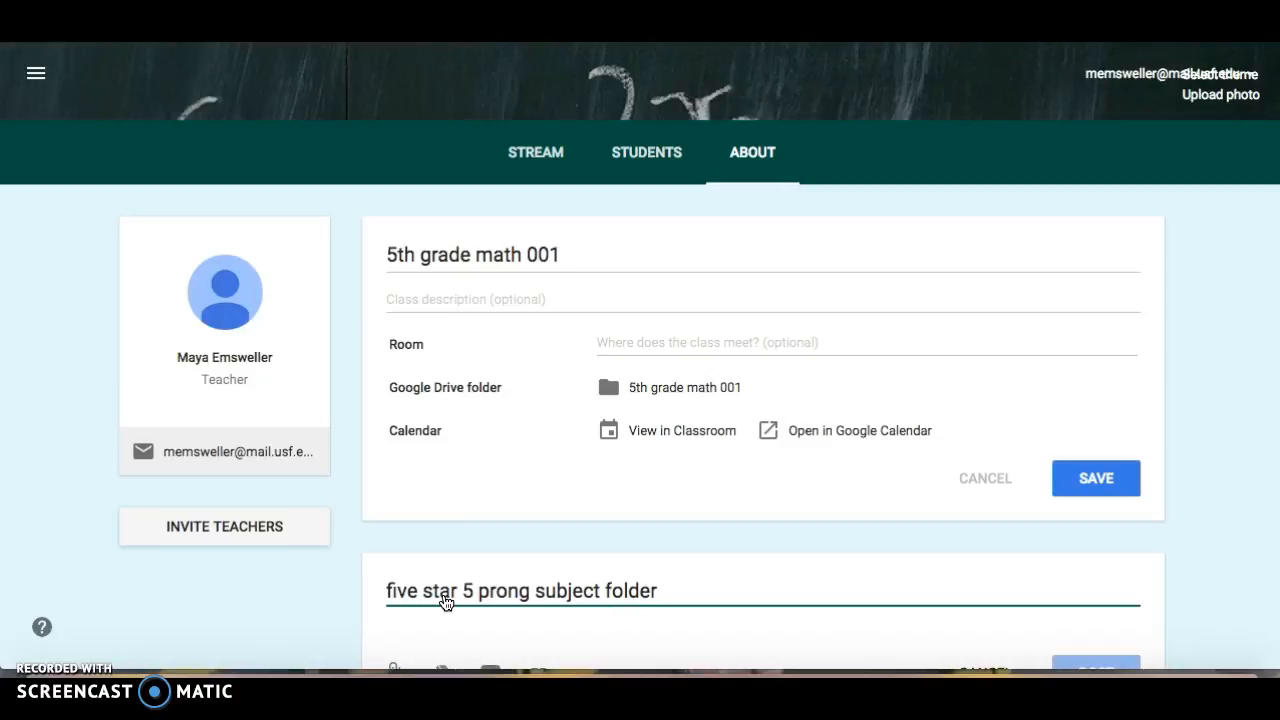
# - Try to submit the class material with only its title and discard the draft
pyautogui.click(1182, 540)
pyautogui.scroll(-1, 1180, 548)
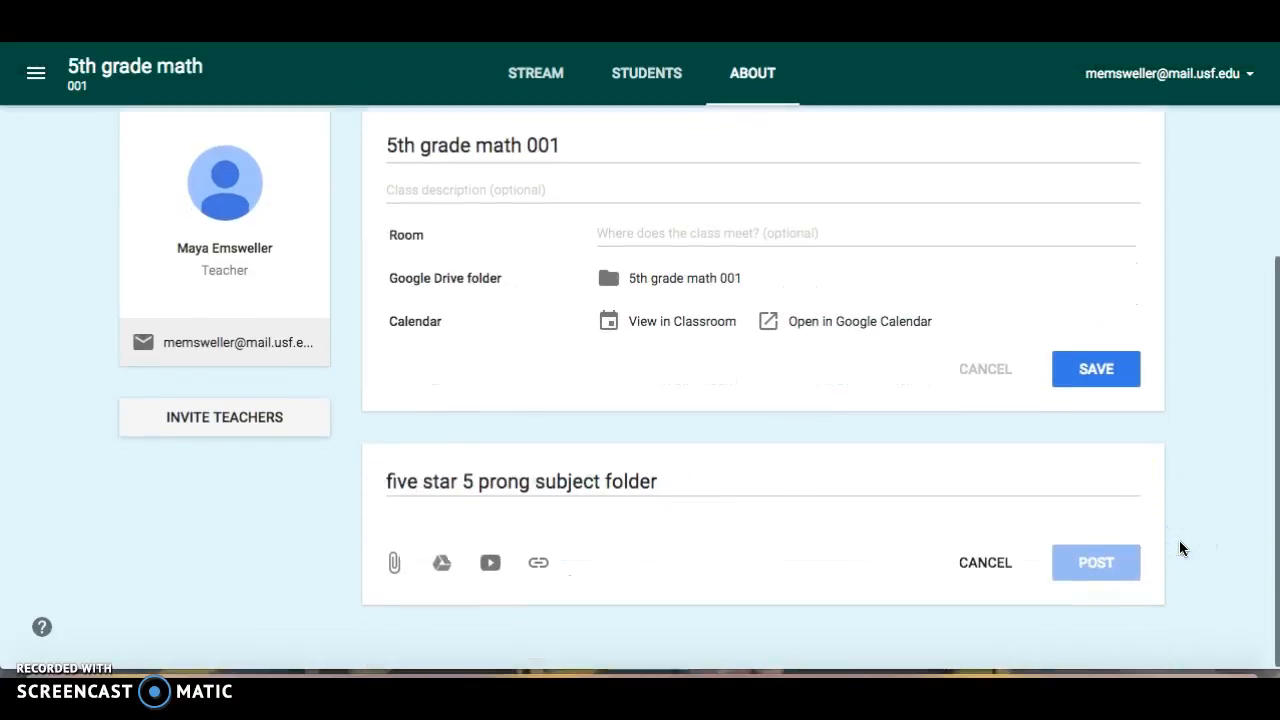
pyautogui.click(728, 481)
pyautogui.press('Return')
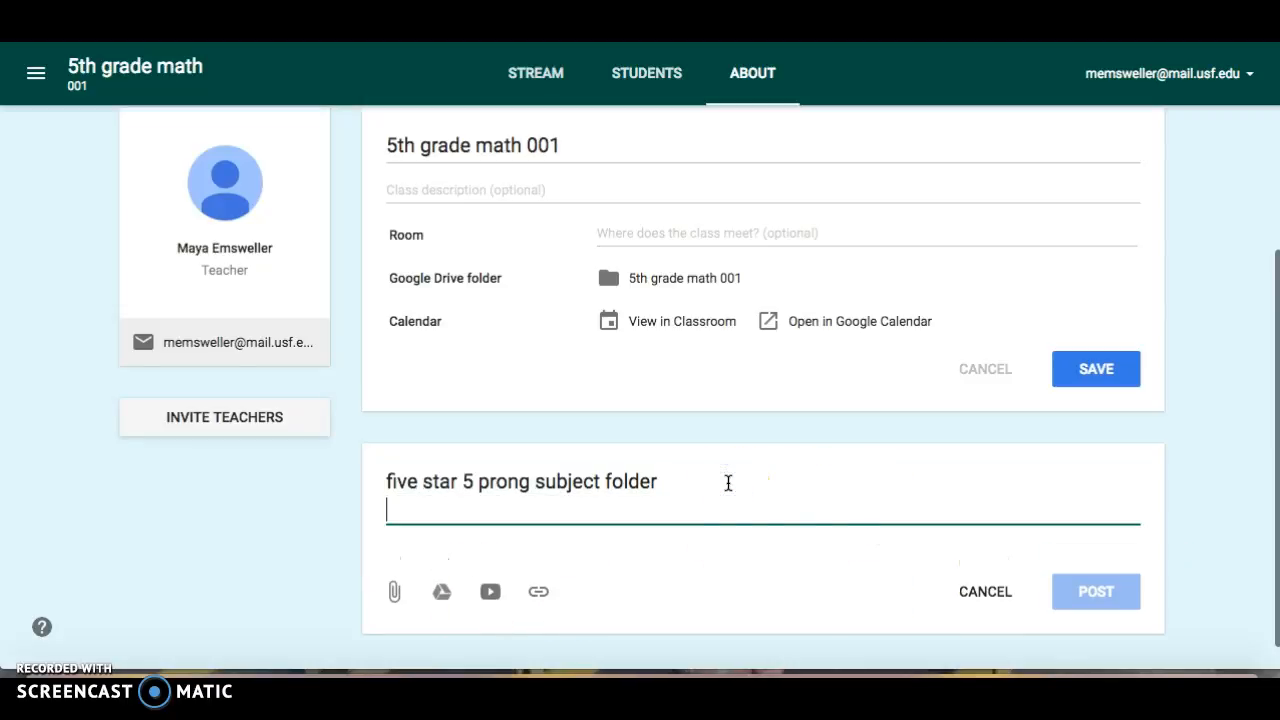
pyautogui.press('BackSpace')
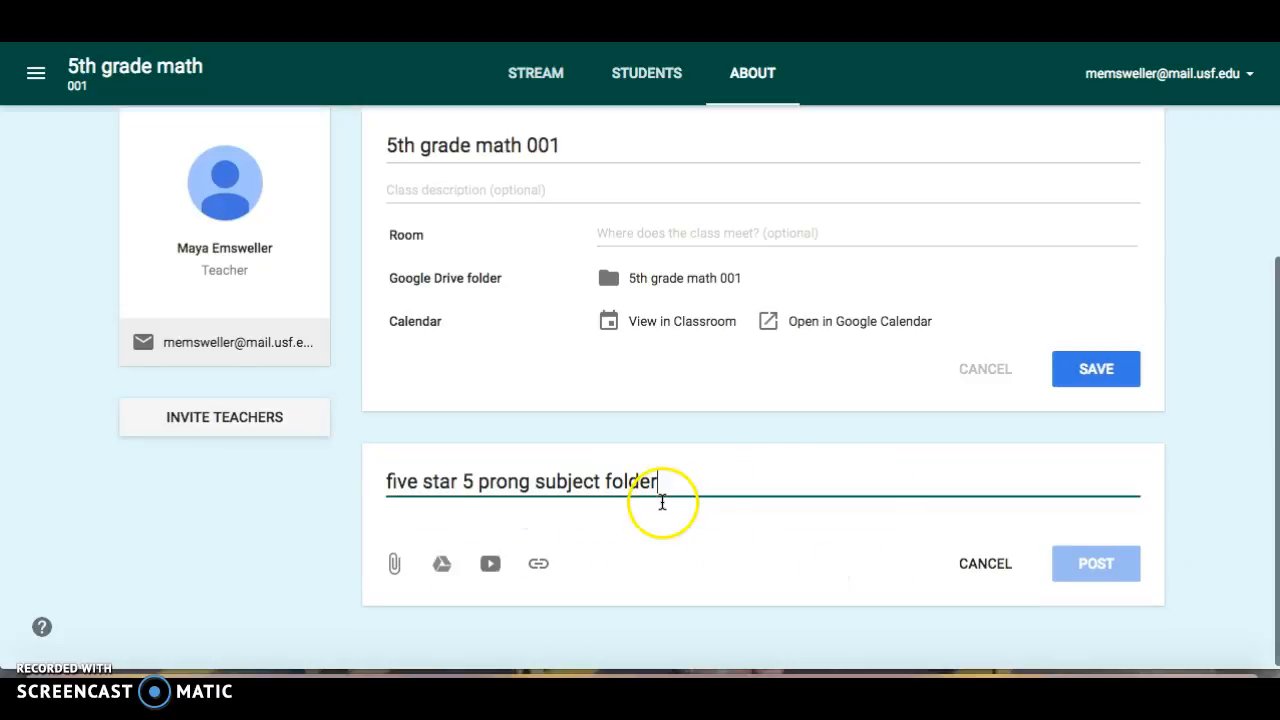
pyautogui.click(1000, 563)
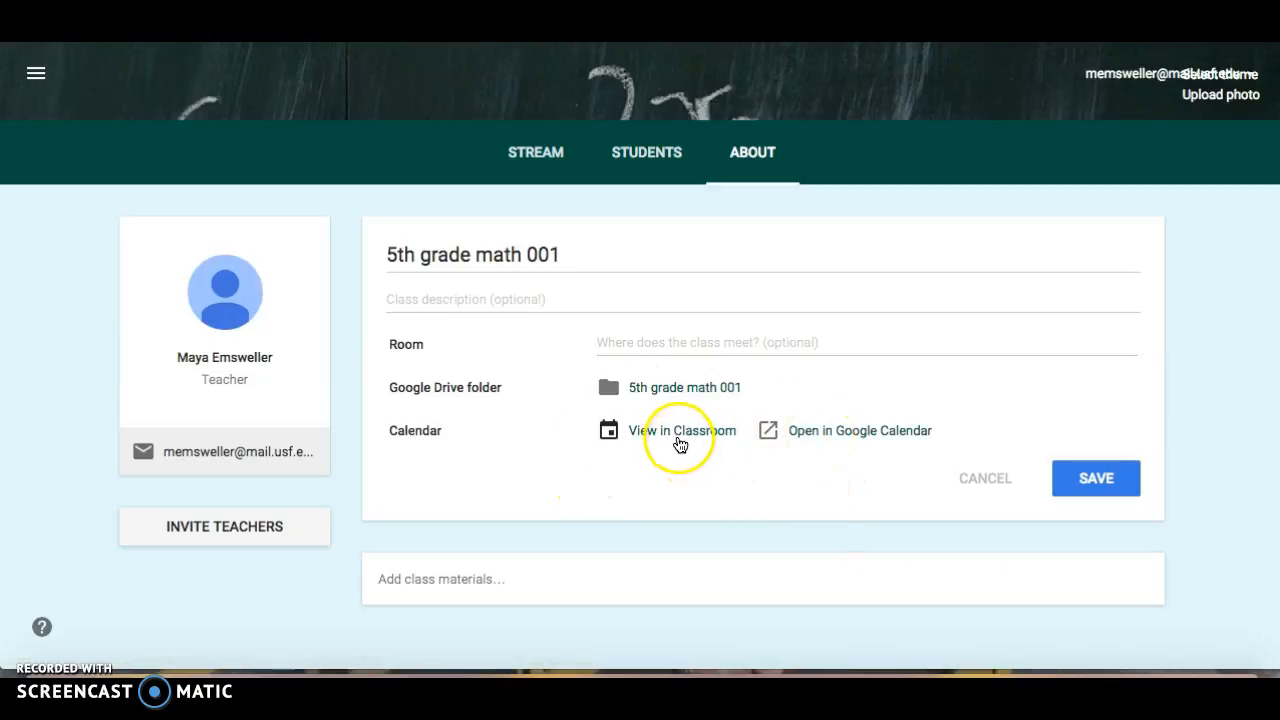
# - Check the 5th grade math calendar in Classroom and return to the class's About page
pyautogui.click(680, 431)
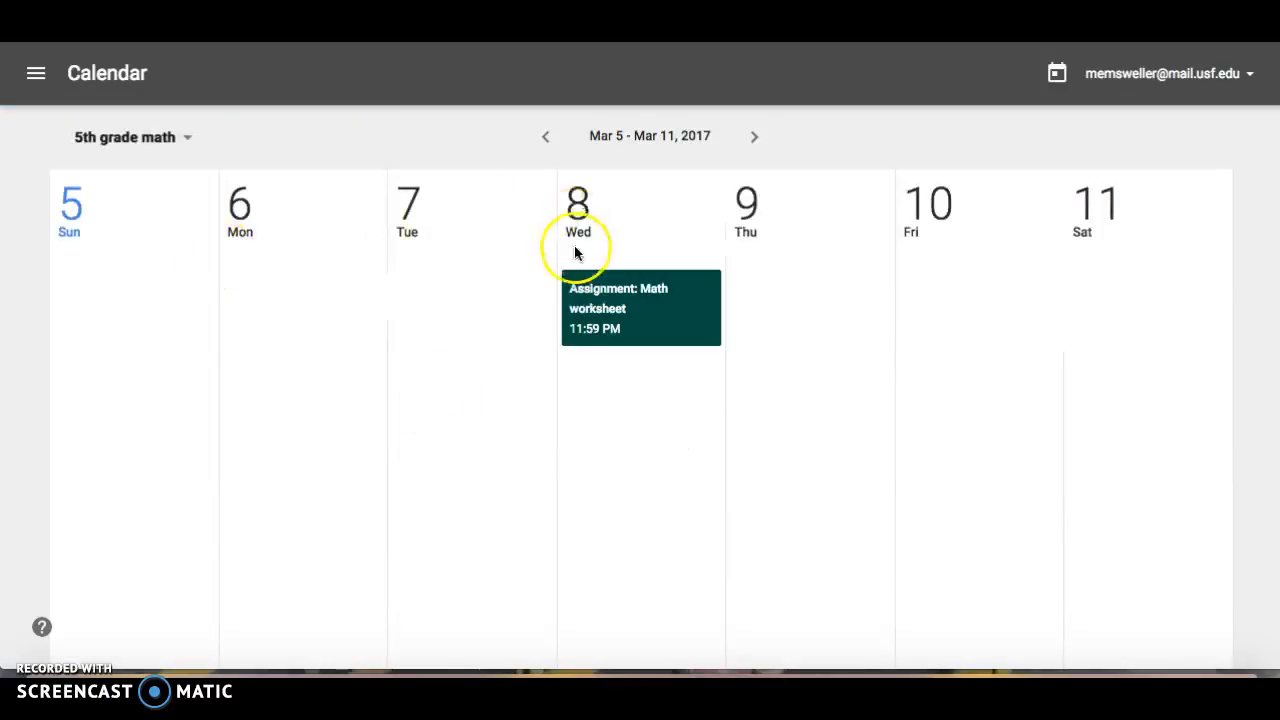
pyautogui.hotkey('alt', 'Left')
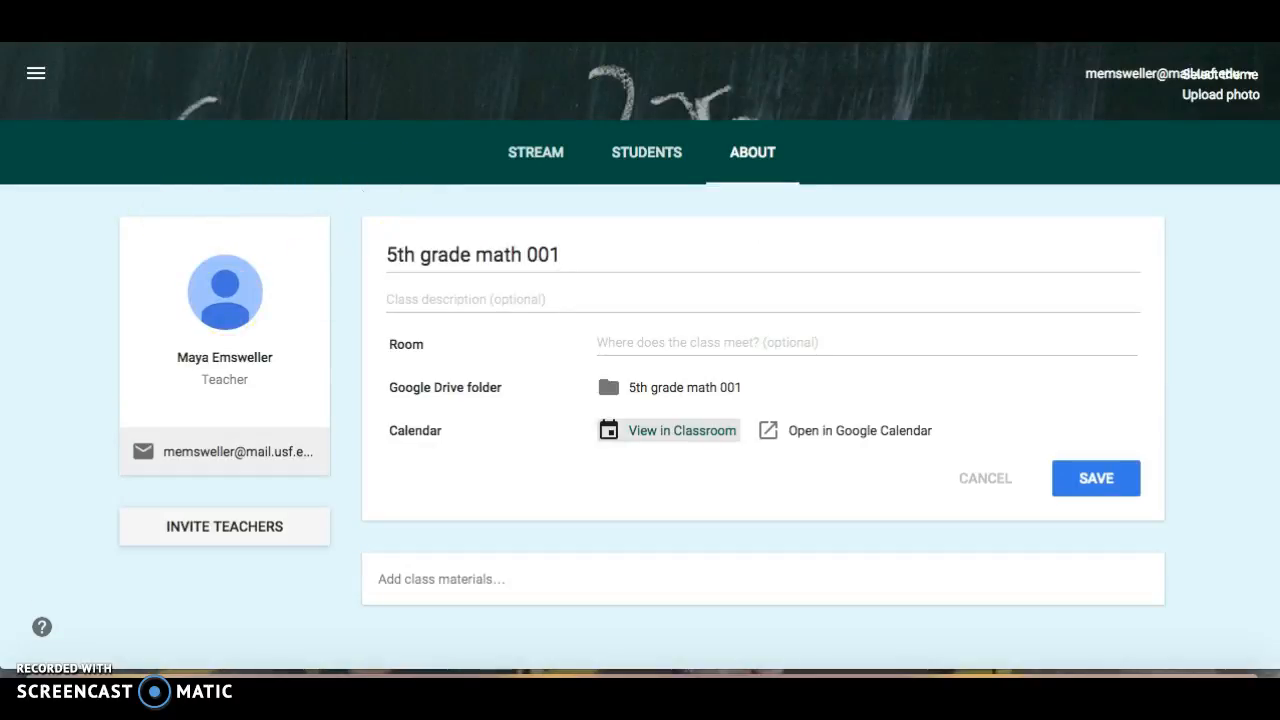
# - Switch to the Algebra 1 Honors class and look over its stream page
pyautogui.click(34, 76)
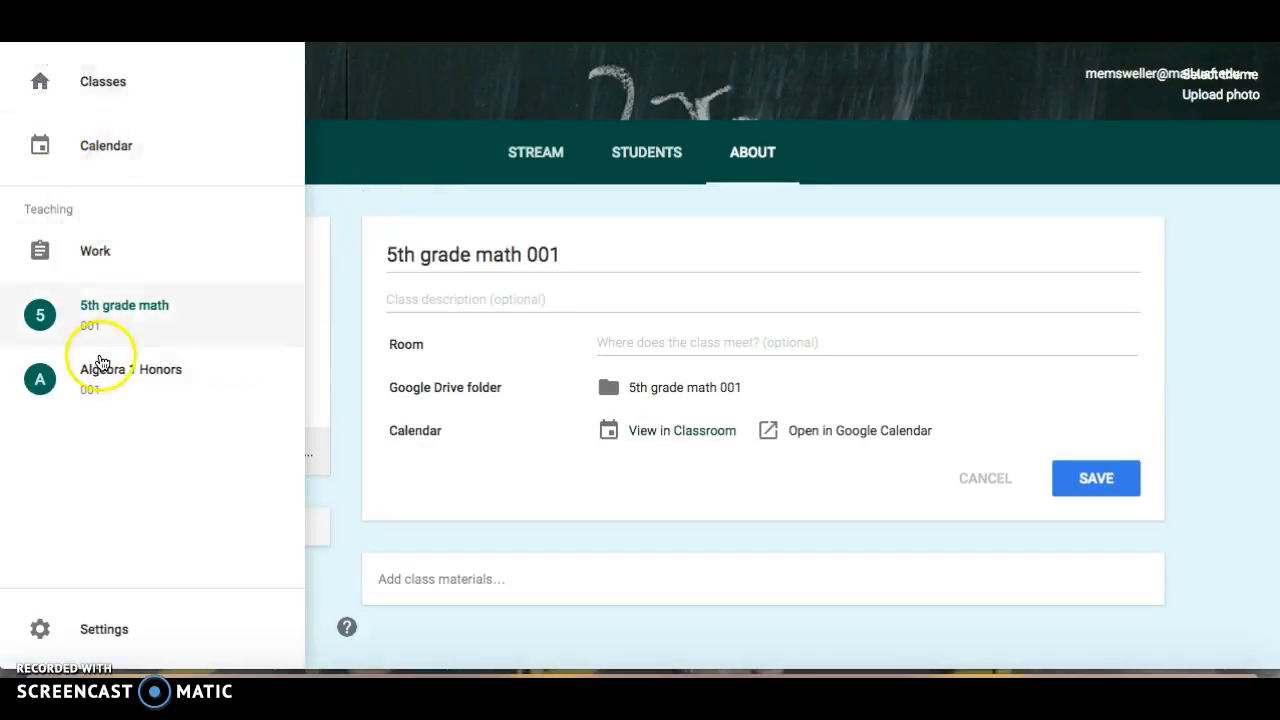
pyautogui.click(105, 370)
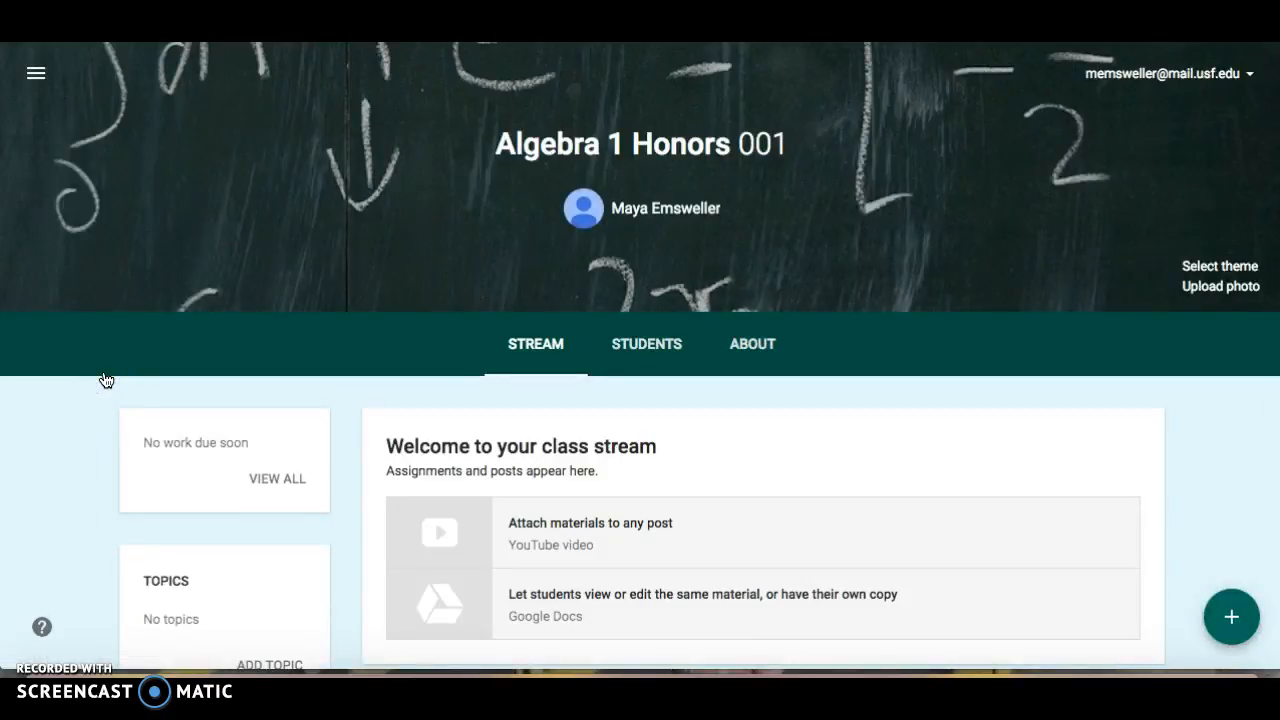
pyautogui.scroll(-3, 106, 380)
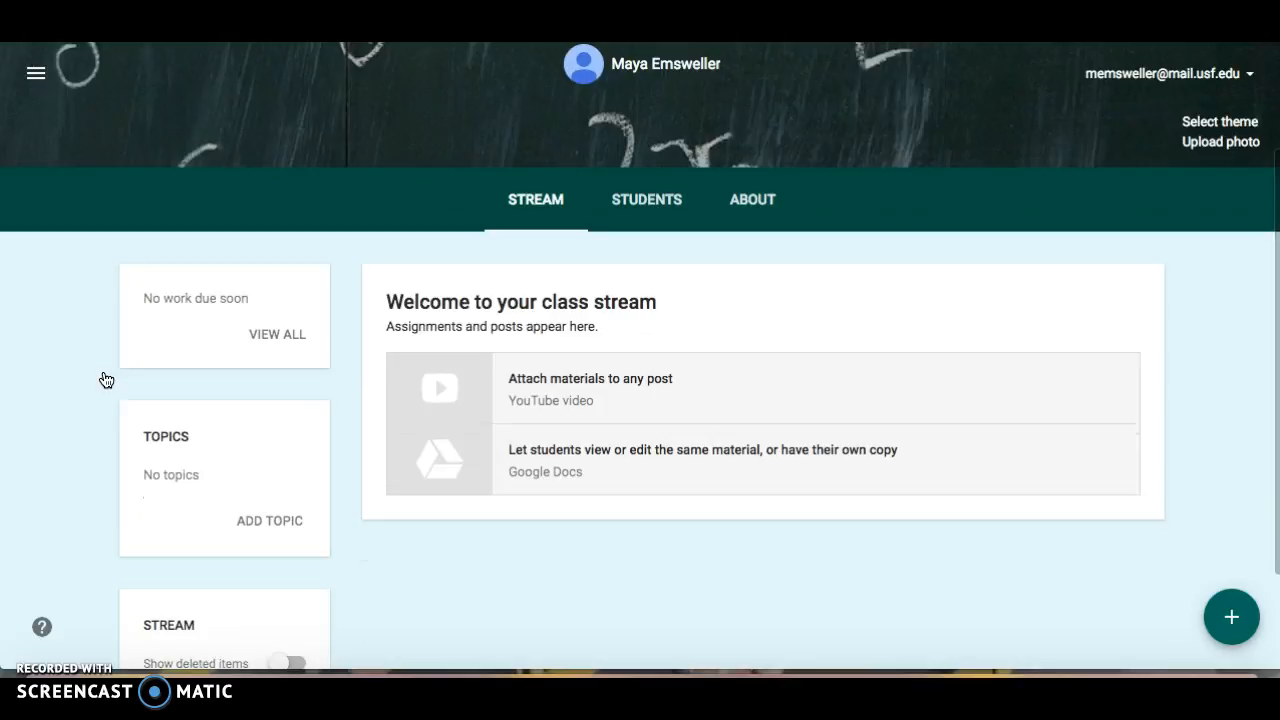
pyautogui.scroll(-2, 106, 380)
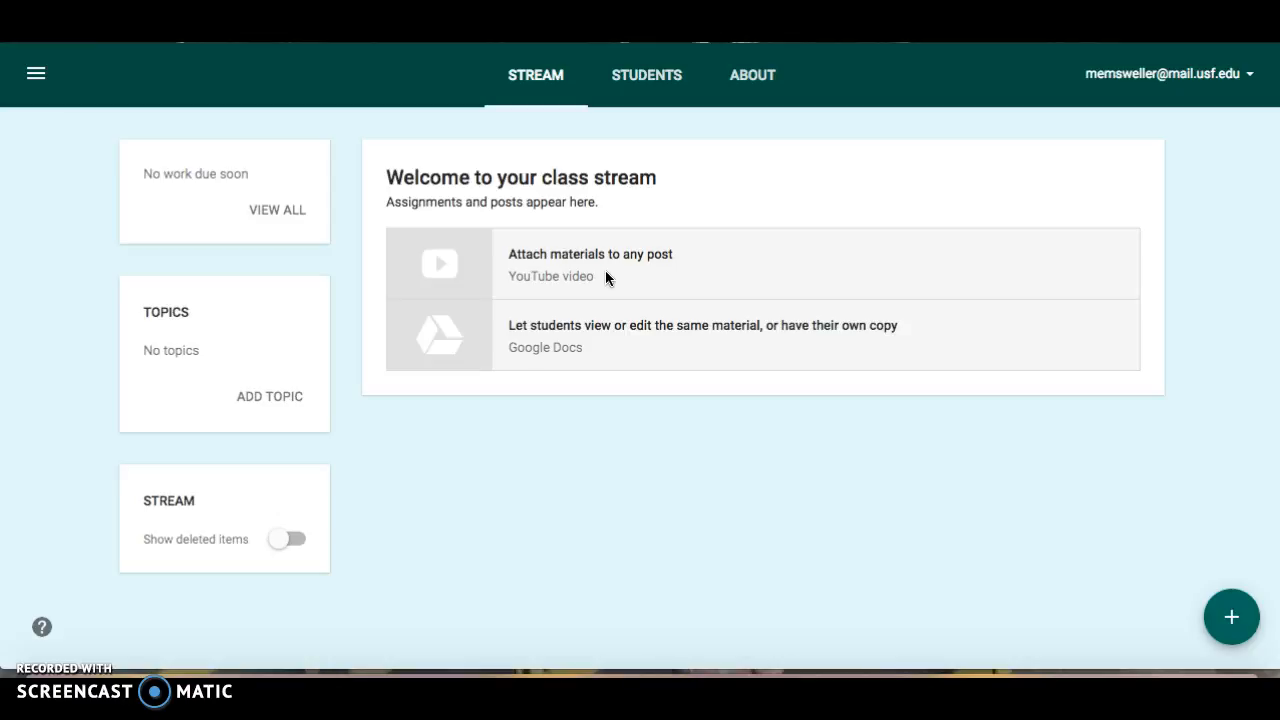
# - Open the work overview for all classes and check both the work to review and the reviewed work
pyautogui.click(626, 322)
pyautogui.click(40, 84)
pyautogui.click(95, 256)
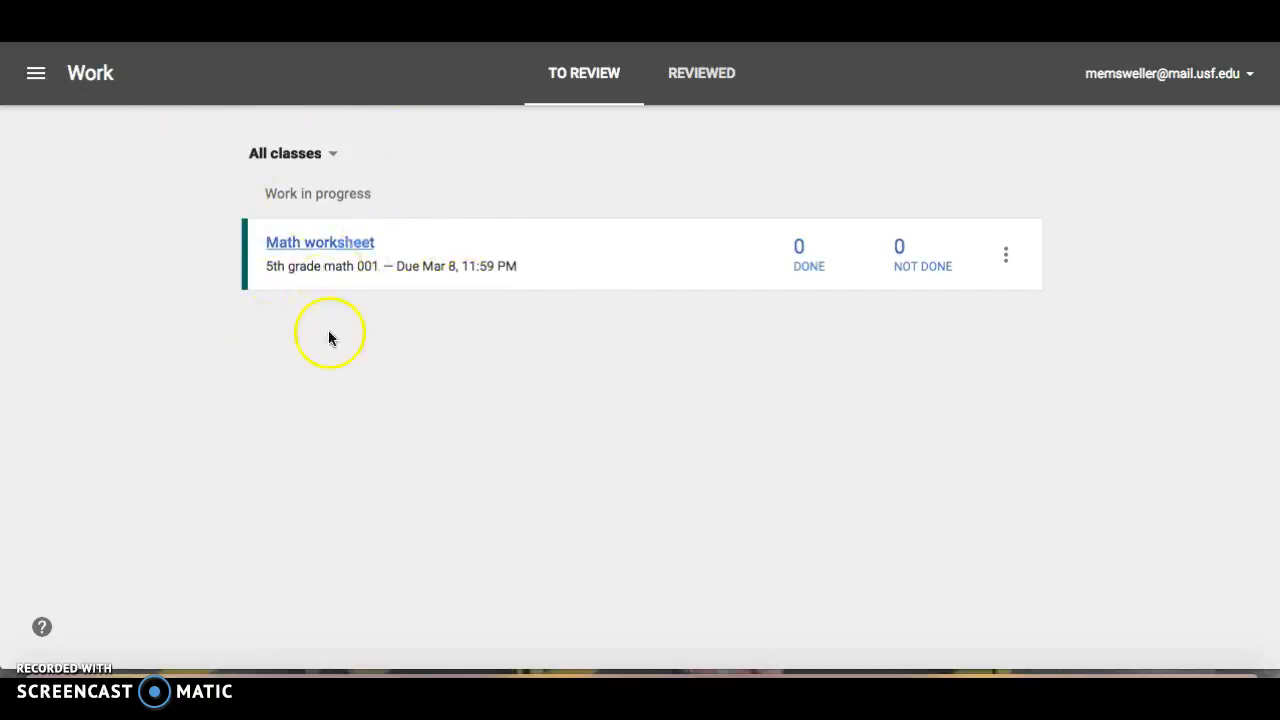
pyautogui.click(670, 90)
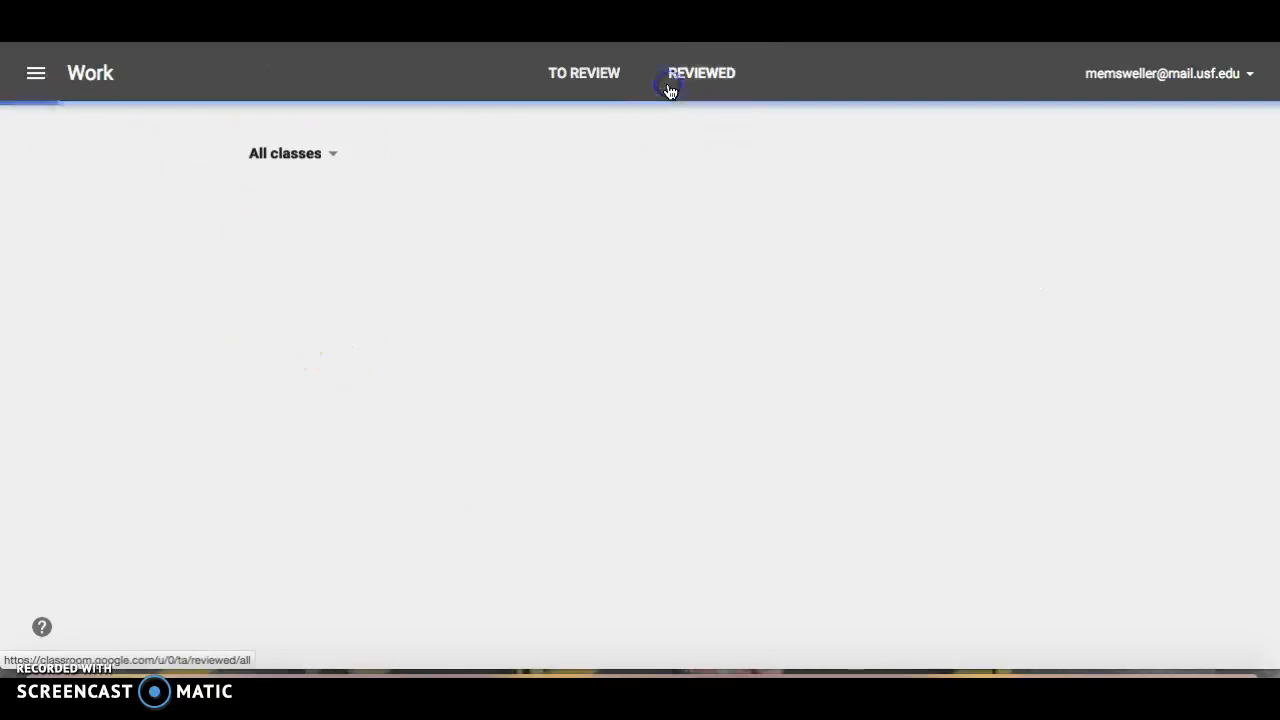
# - Return to the Algebra 1 Honors class and look over its pages and the options for adding a post
pyautogui.click(36, 73)
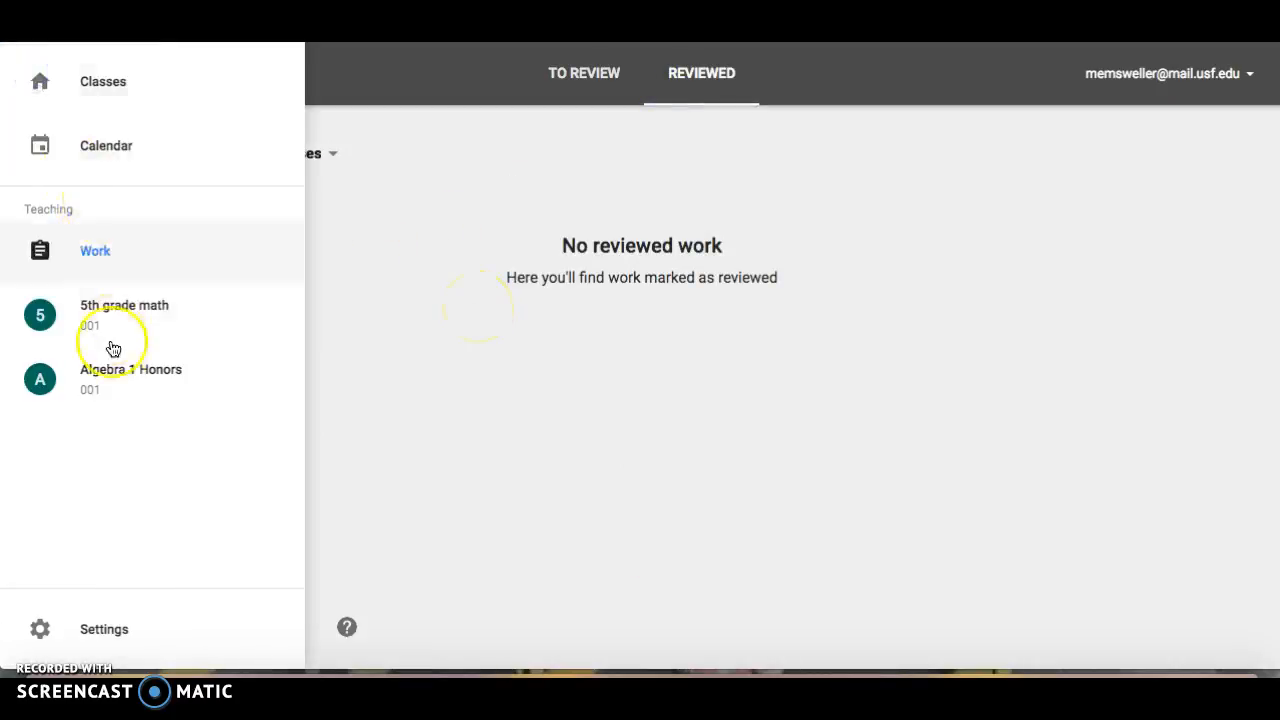
pyautogui.click(114, 374)
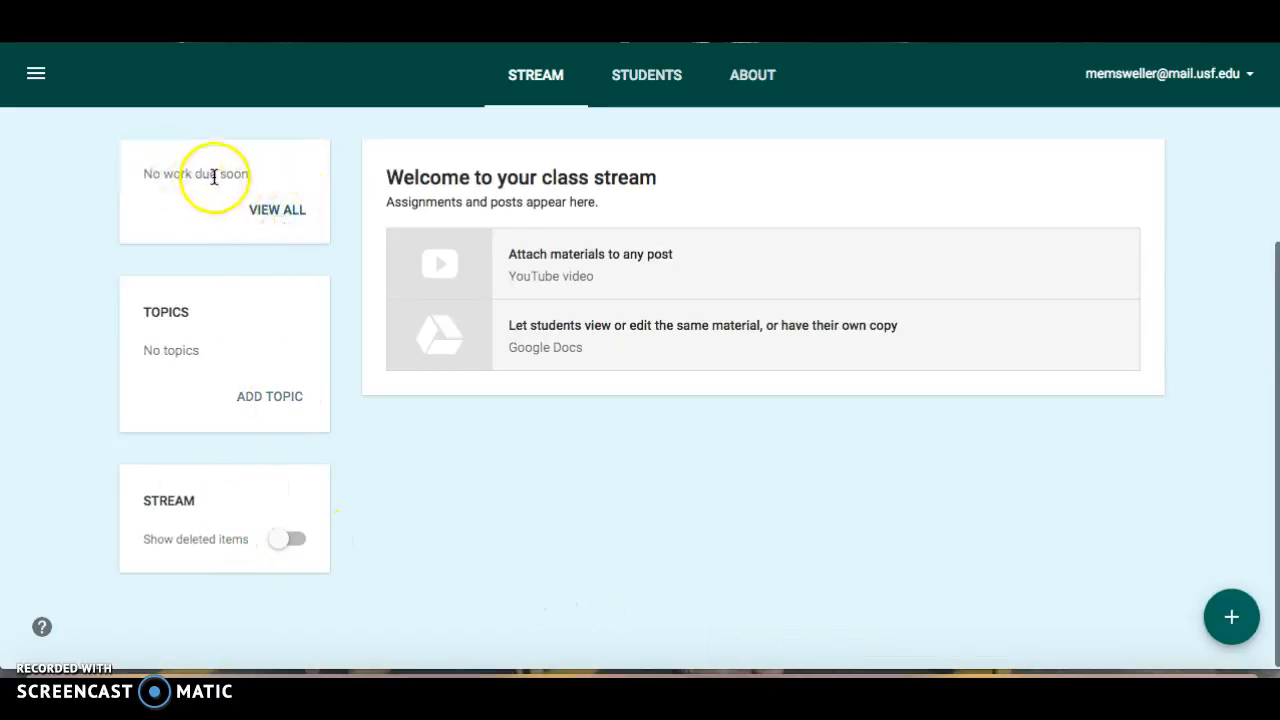
pyautogui.click(650, 67)
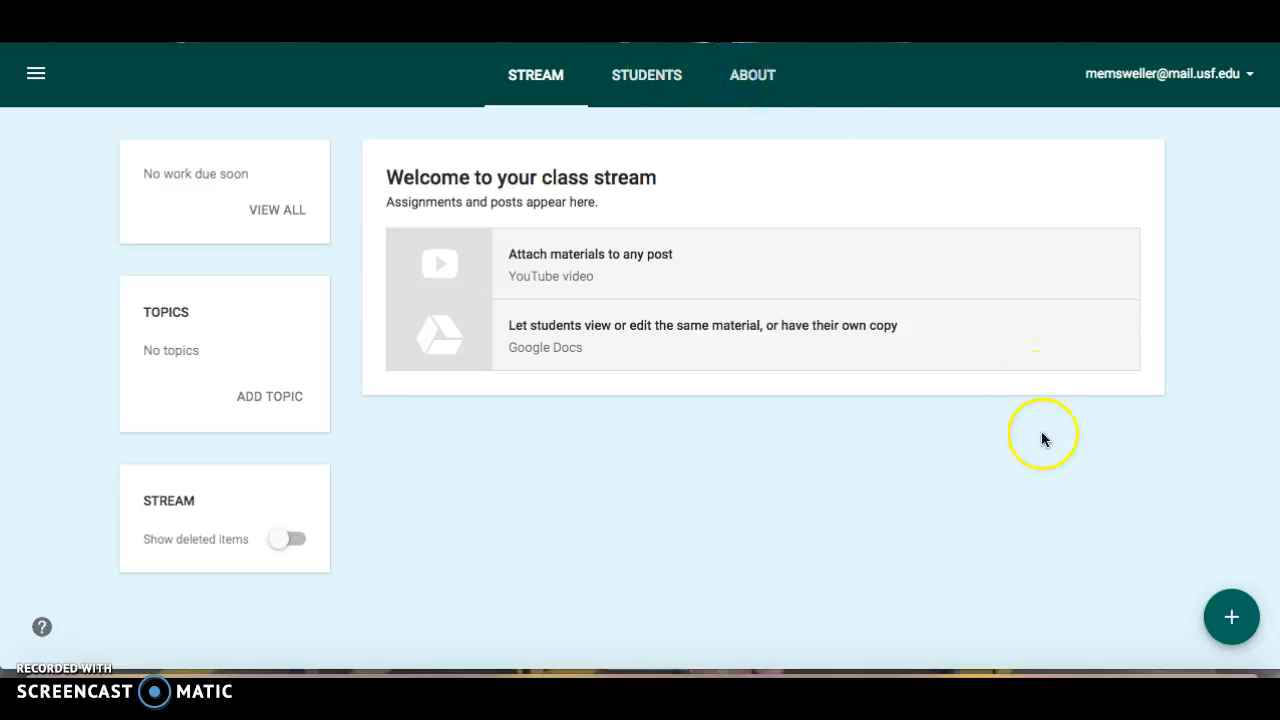
pyautogui.click(1227, 630)
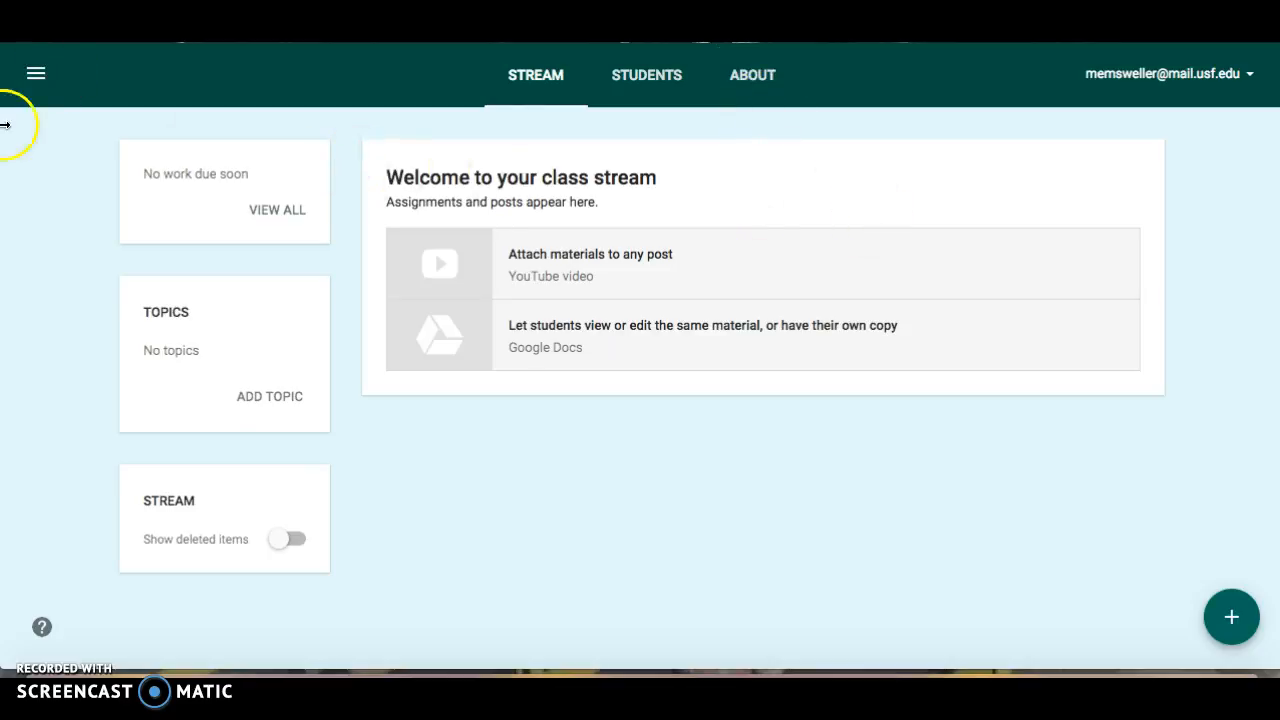
# - Switch to the 5th grade math class and examine the class code and its options on the Students page
pyautogui.click(33, 73)
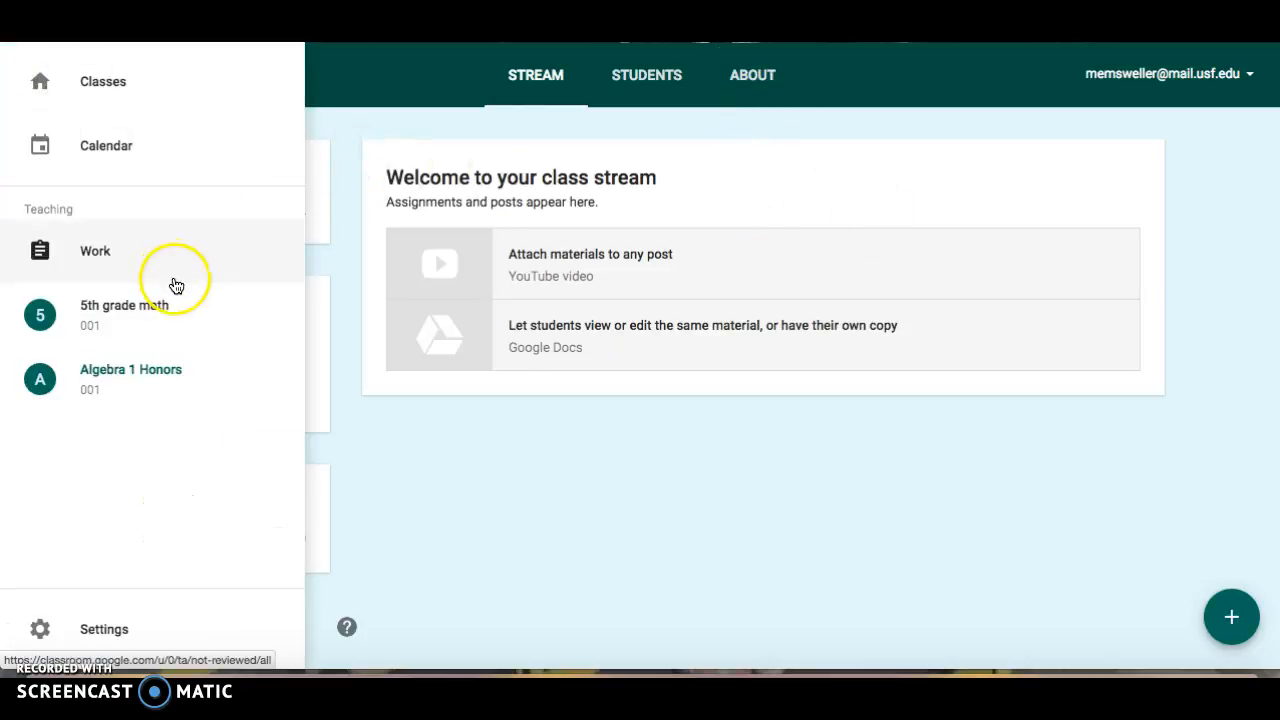
pyautogui.click(154, 319)
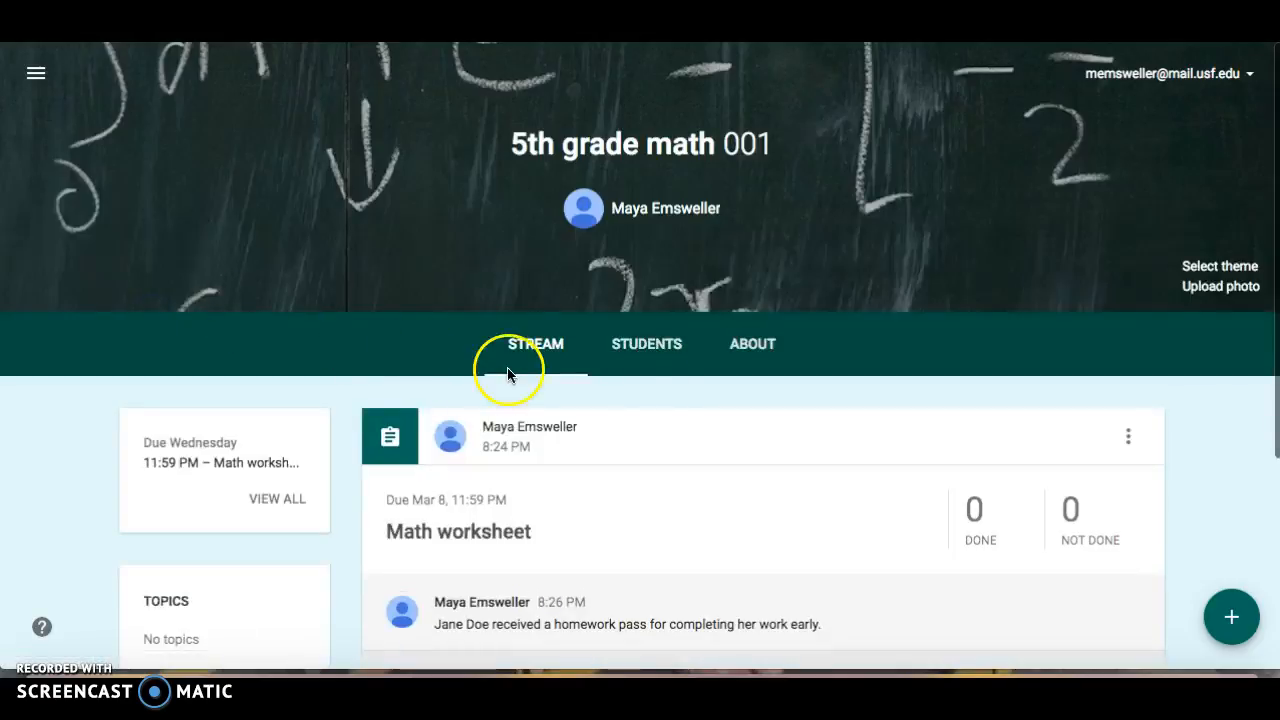
pyautogui.click(654, 344)
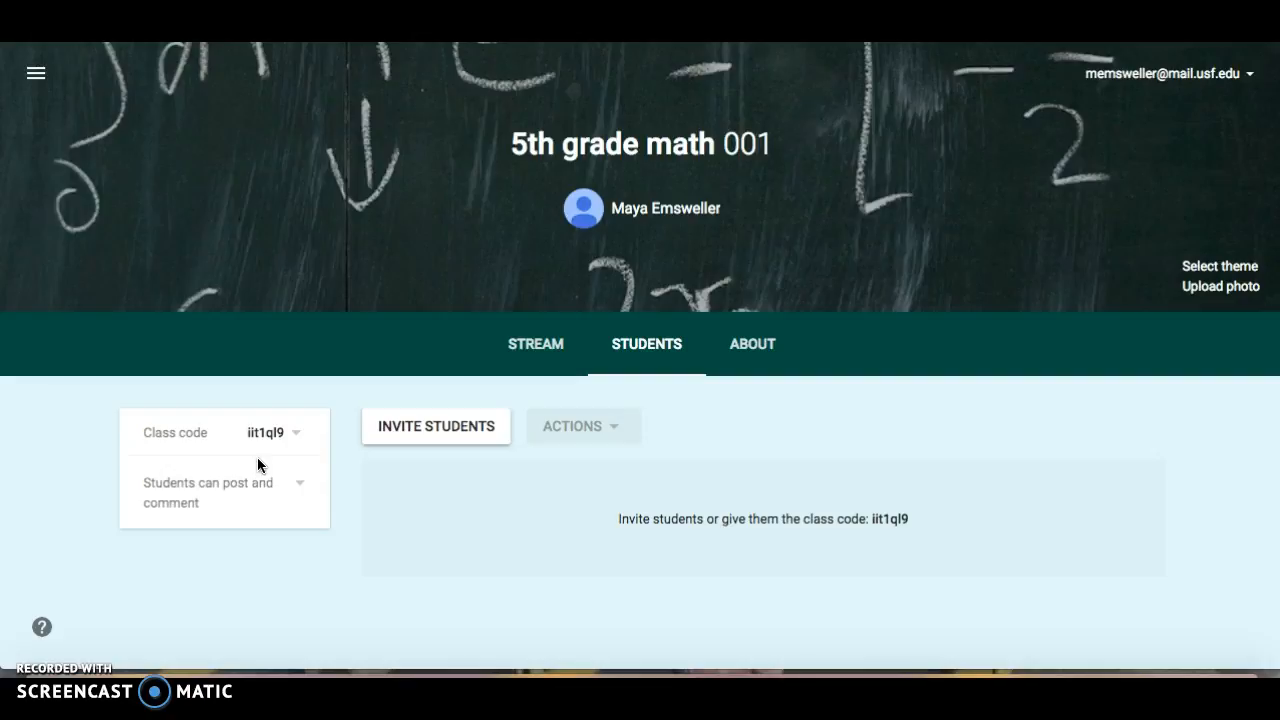
pyautogui.click(300, 433)
pyautogui.click(76, 503)
pyautogui.click(378, 489)
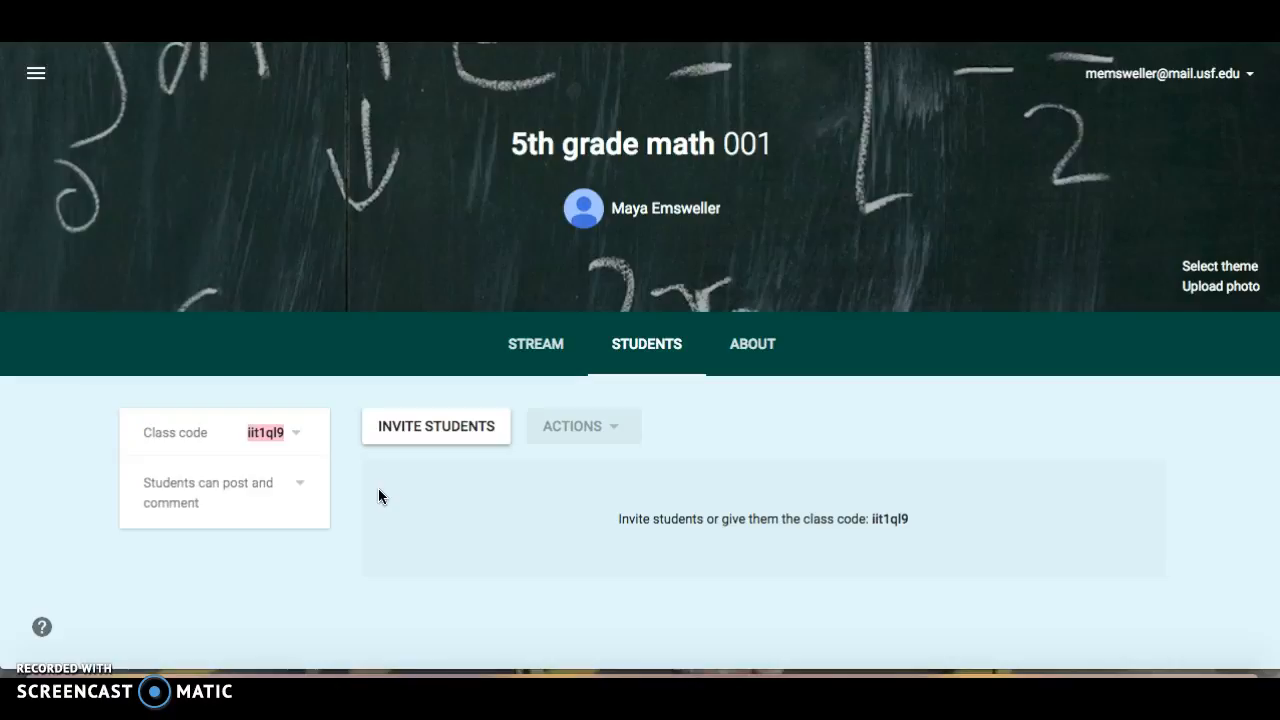
# - Switch from the 5th grade math class back to the Algebra 1 Honors stream
pyautogui.click(36, 80)
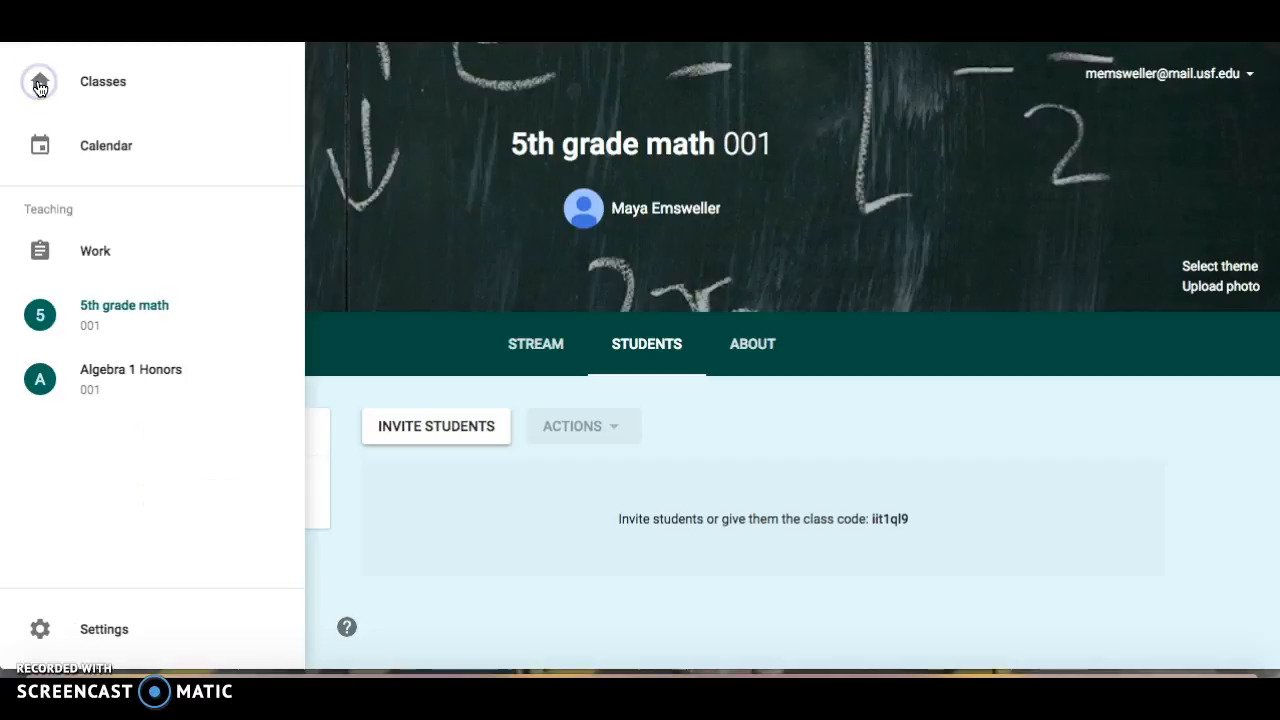
pyautogui.click(138, 379)
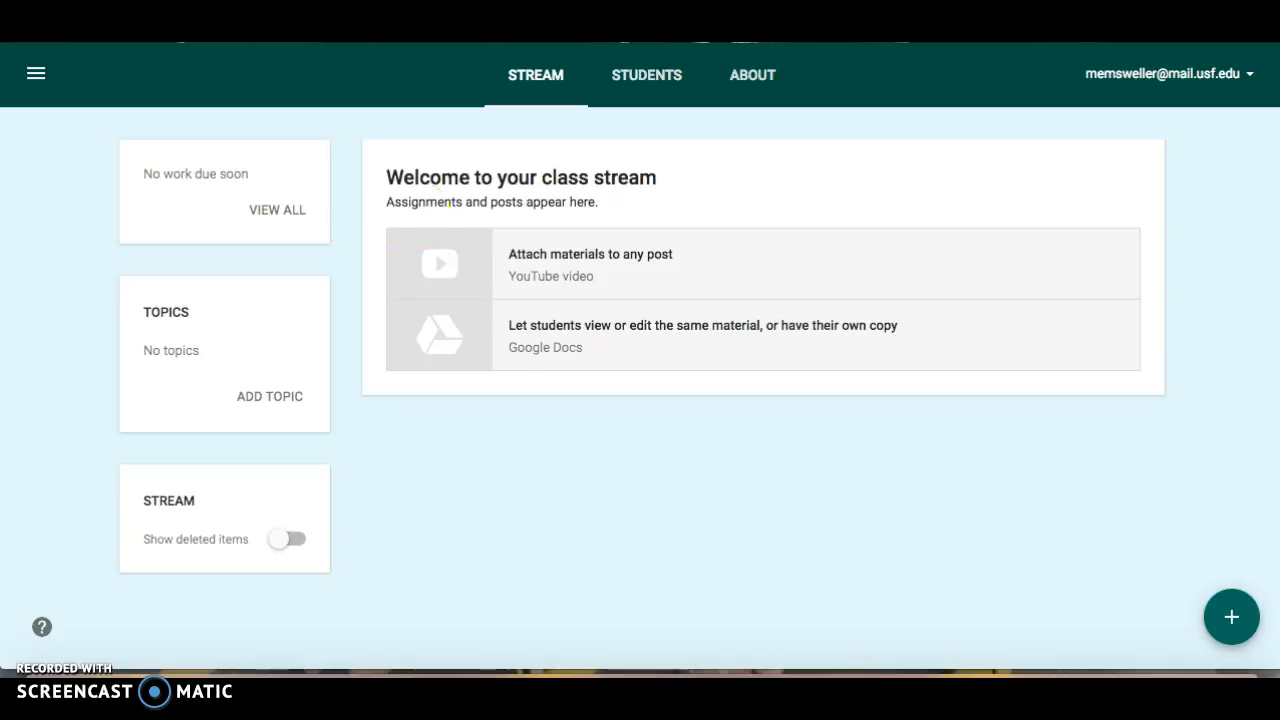
# - Revisit the list of work to review across all classes and return to the Classes overview
pyautogui.click(36, 73)
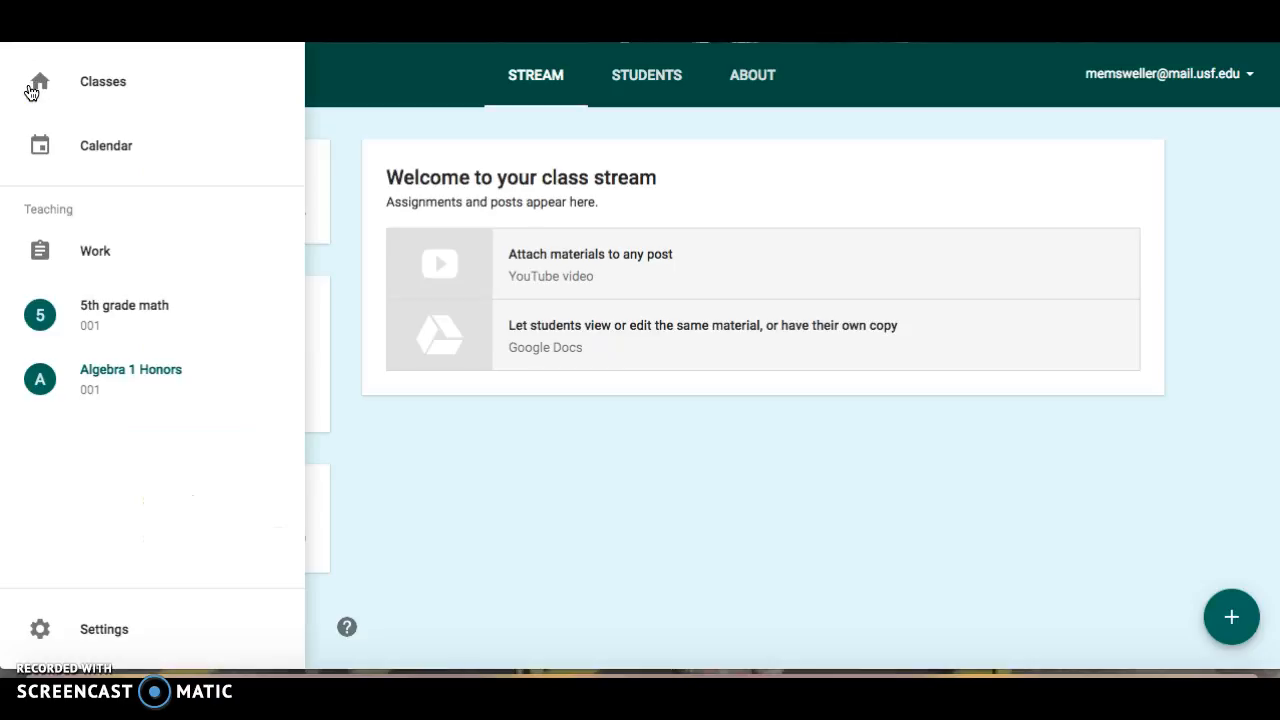
pyautogui.click(62, 151)
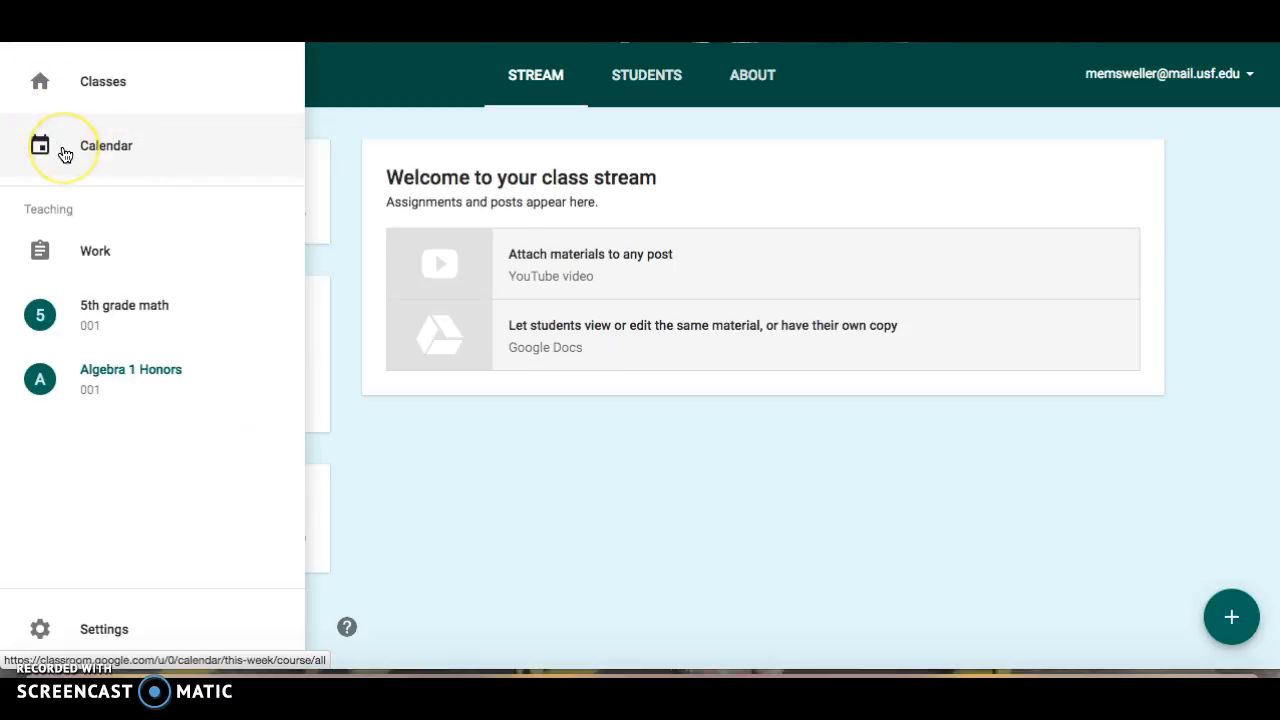
pyautogui.click(80, 249)
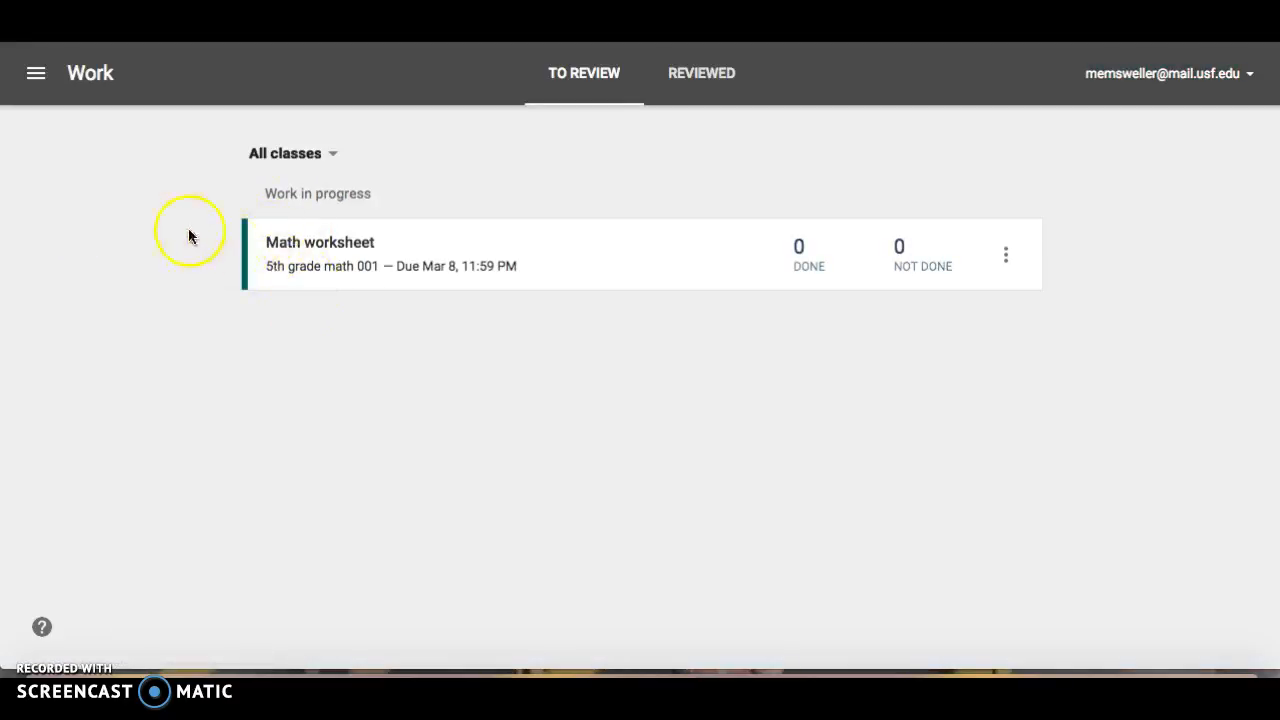
pyautogui.click(36, 74)
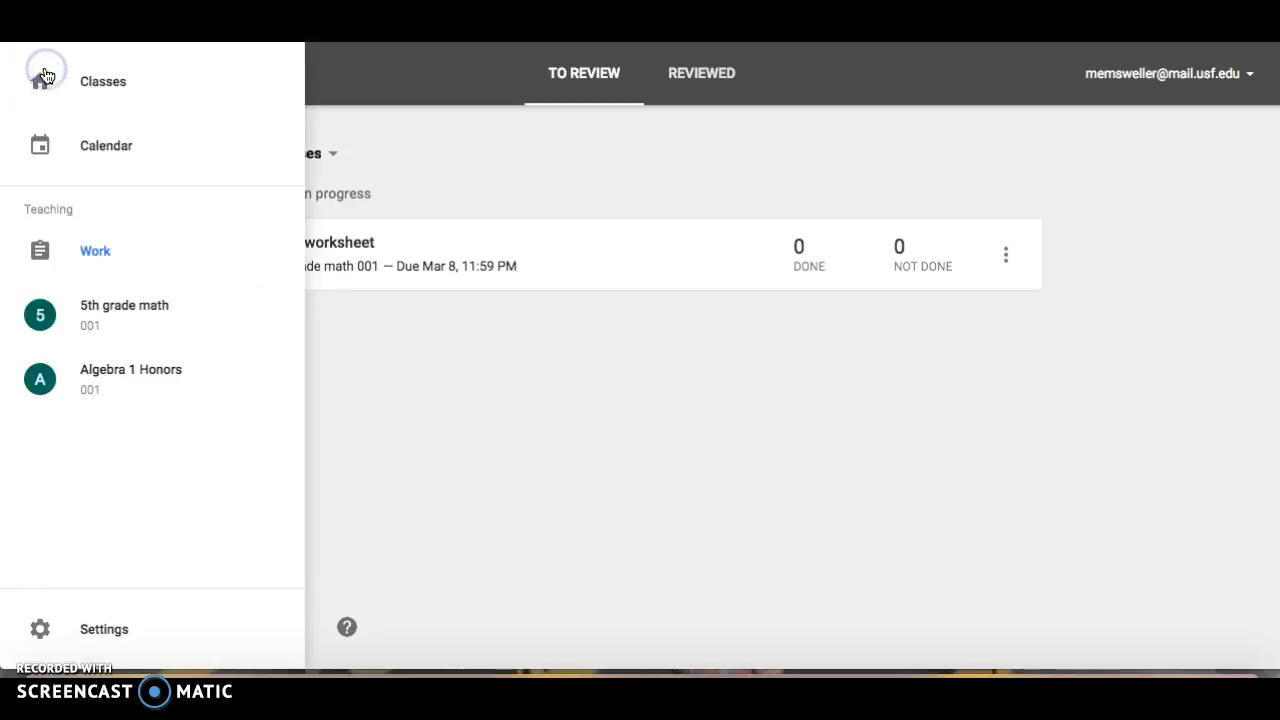
pyautogui.click(46, 77)
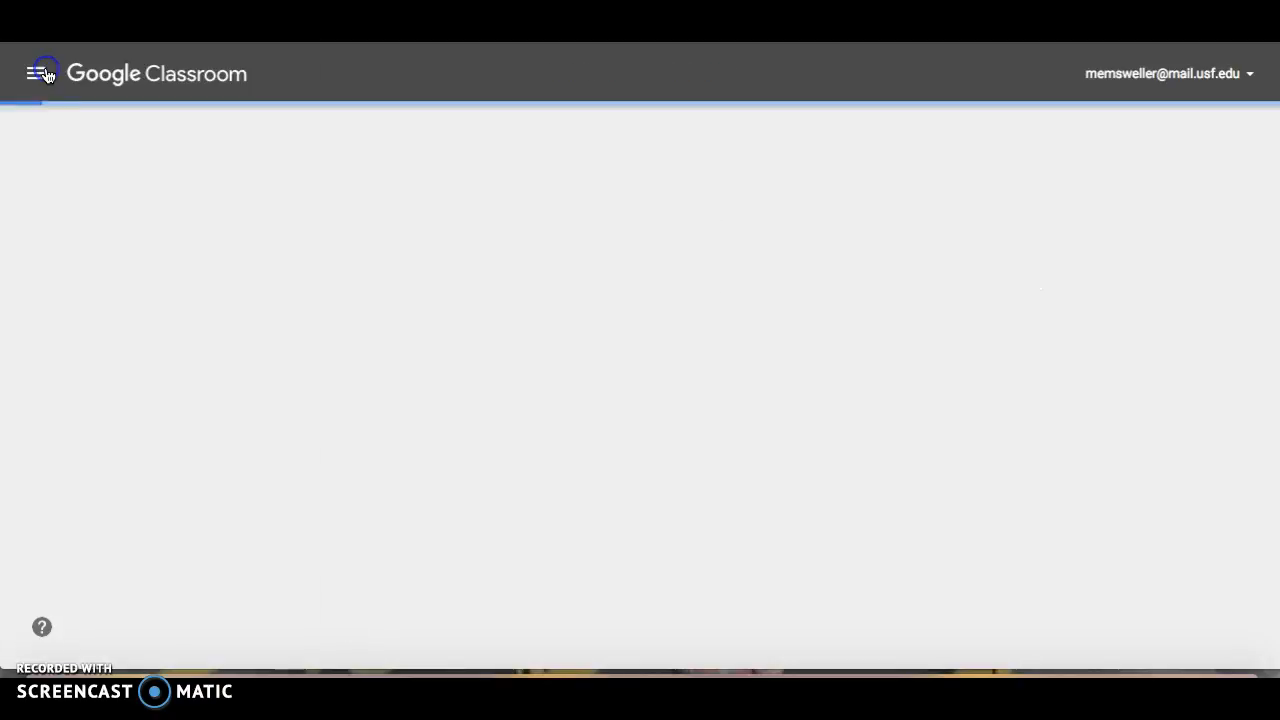